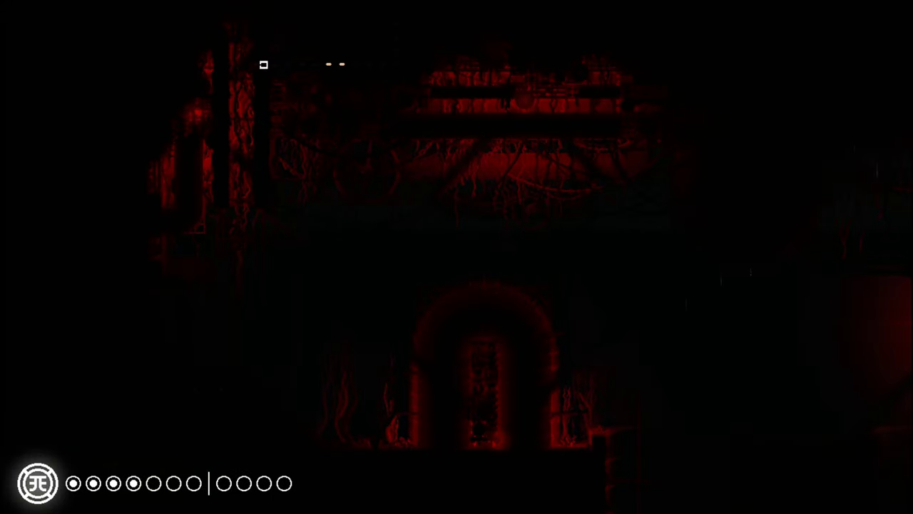
{"action": "key", "text": "Left"}
{"action": "key", "text": "Down"}
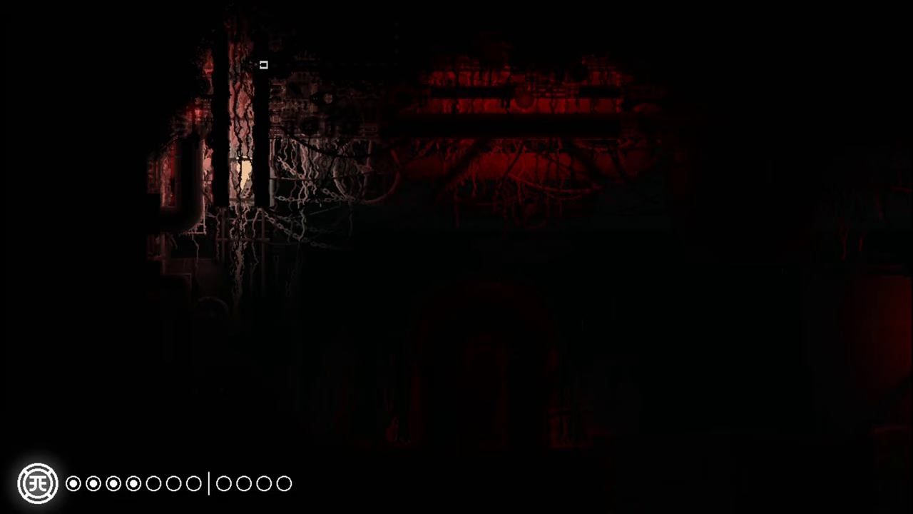
{"action": "key", "text": "Down"}
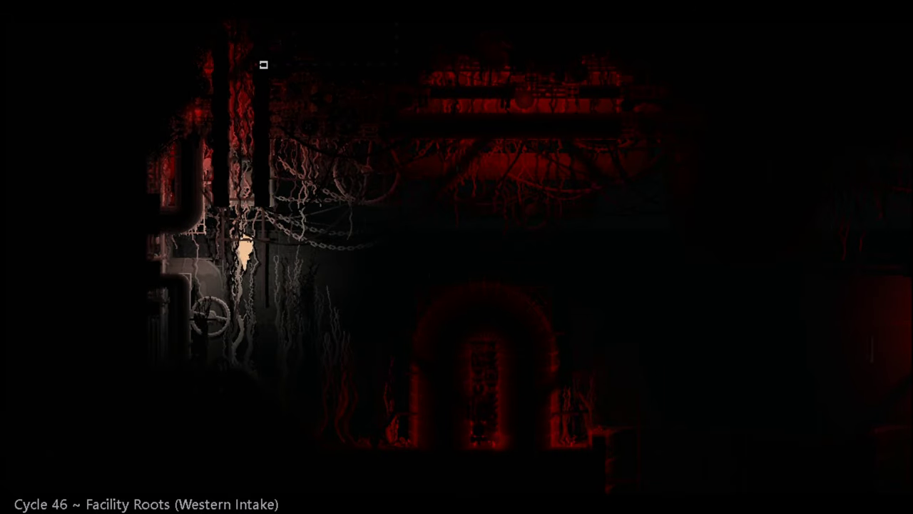
{"action": "key", "text": "Up"}
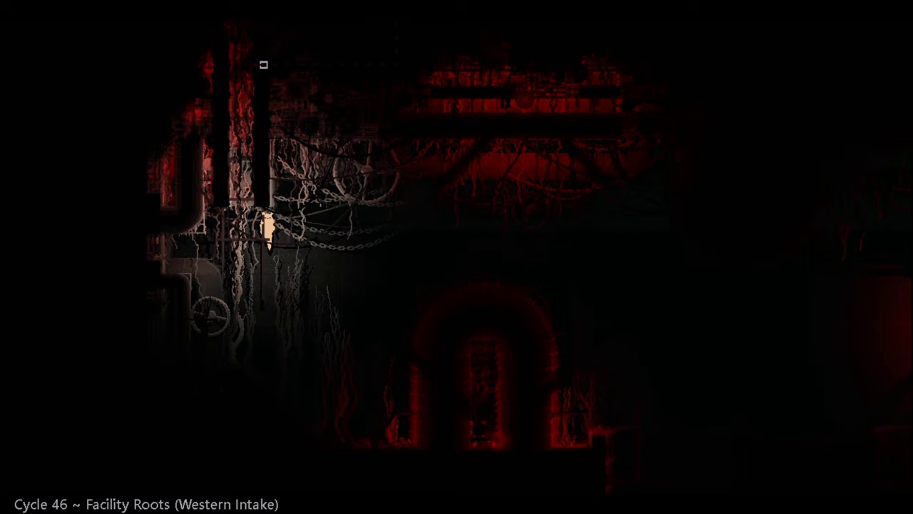
{"action": "key", "text": "space"}
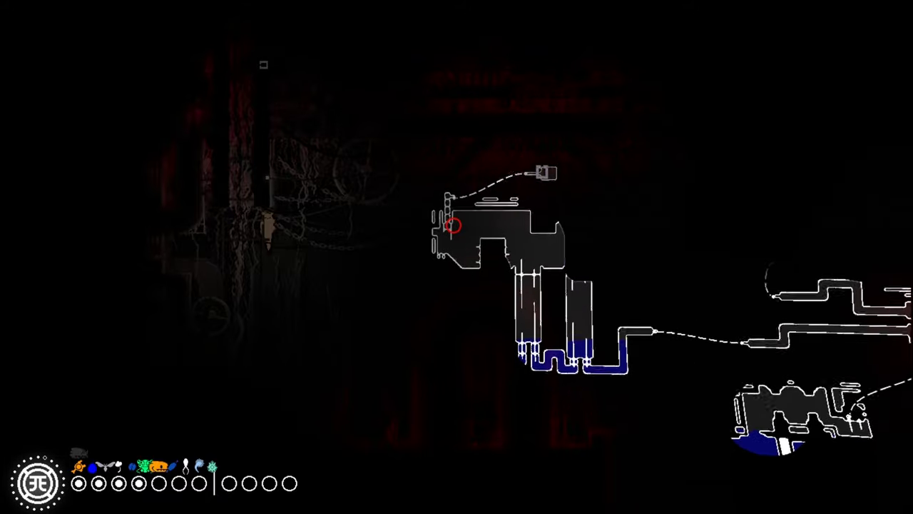
{"action": "key", "text": "space"}
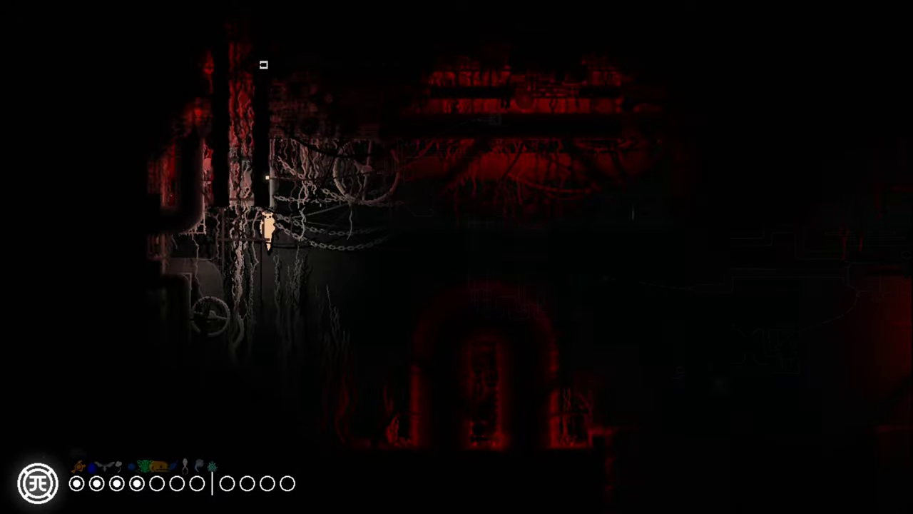
{"action": "key", "text": "Down"}
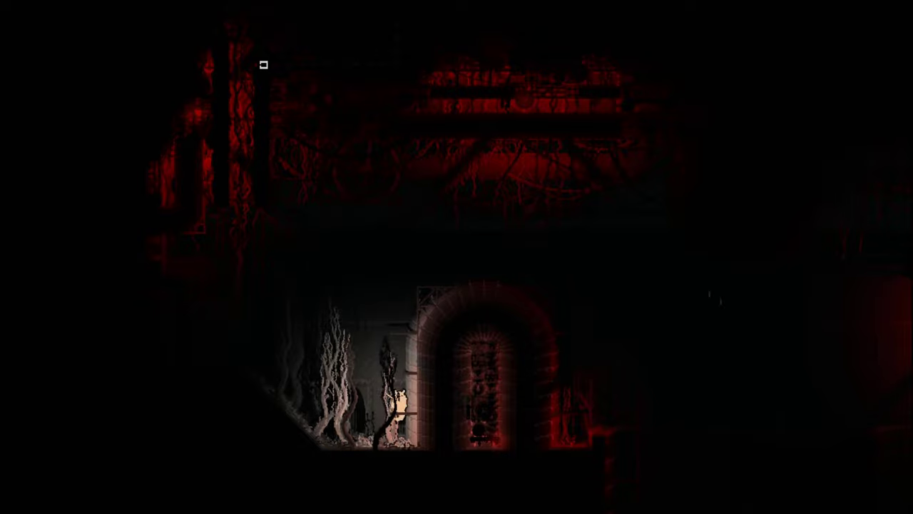
{"action": "key", "text": "Up"}
{"action": "key", "text": "Up"}
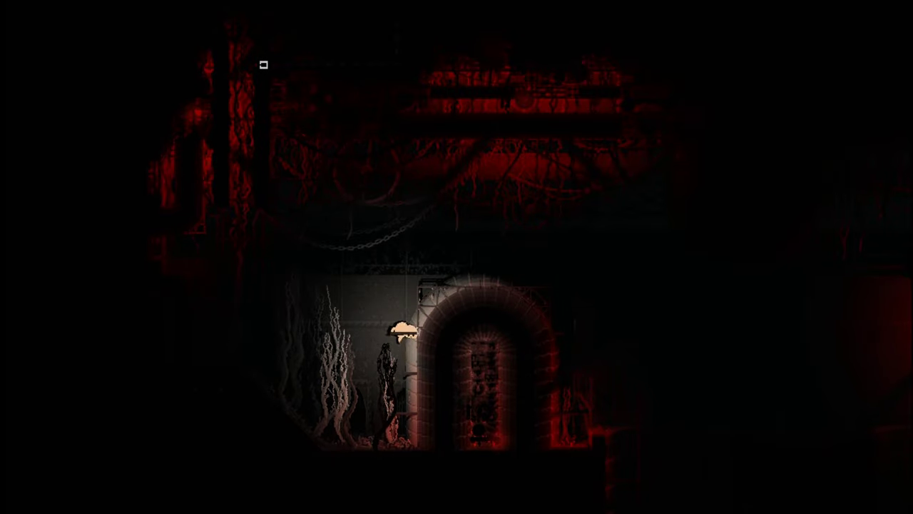
{"action": "key", "text": "Up"}
{"action": "key", "text": "Right"}
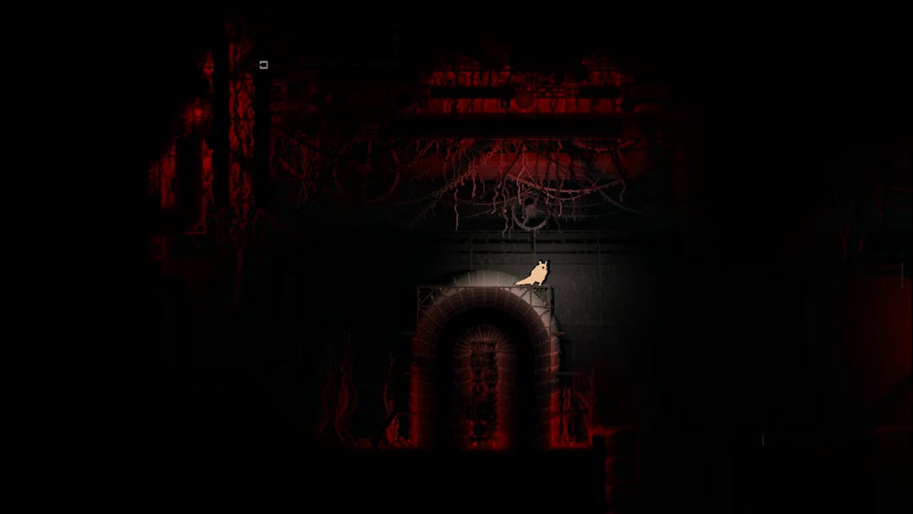
{"action": "key", "text": "Right"}
{"action": "key", "text": "Right"}
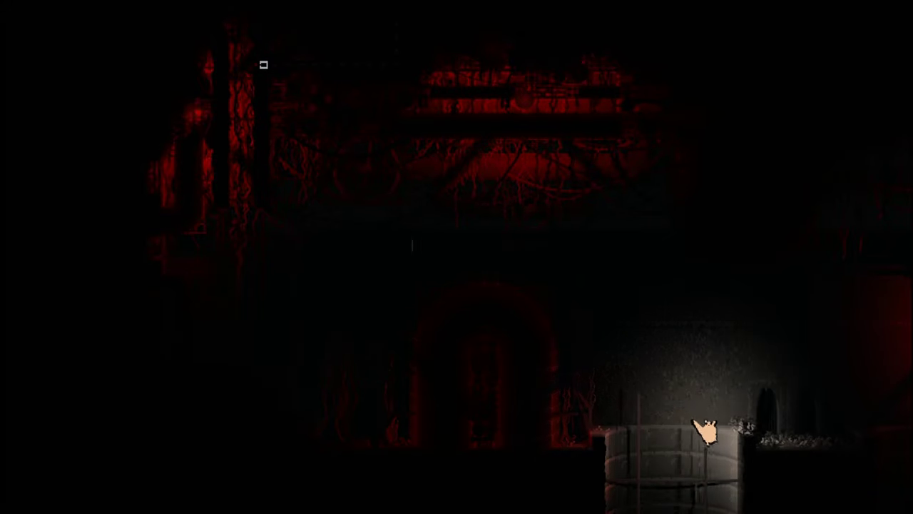
{"action": "key", "text": "Down"}
{"action": "key", "text": "Up"}
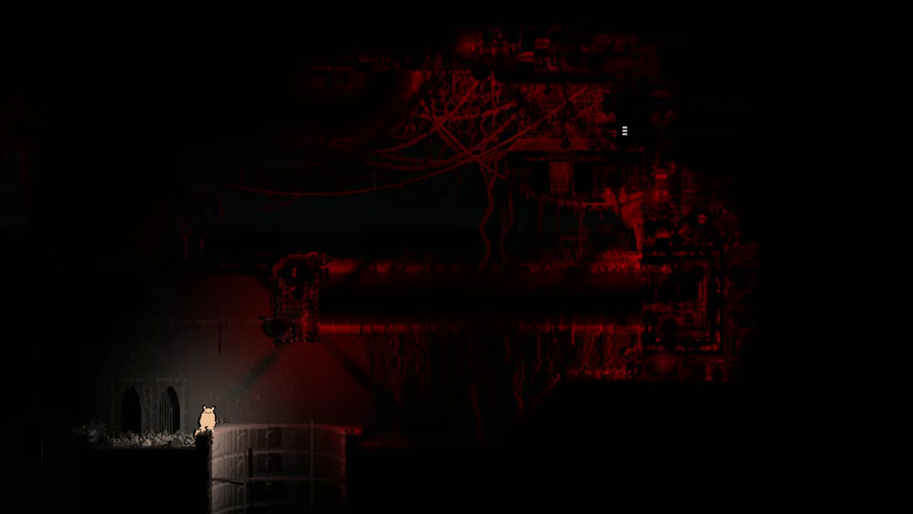
{"action": "key", "text": "space"}
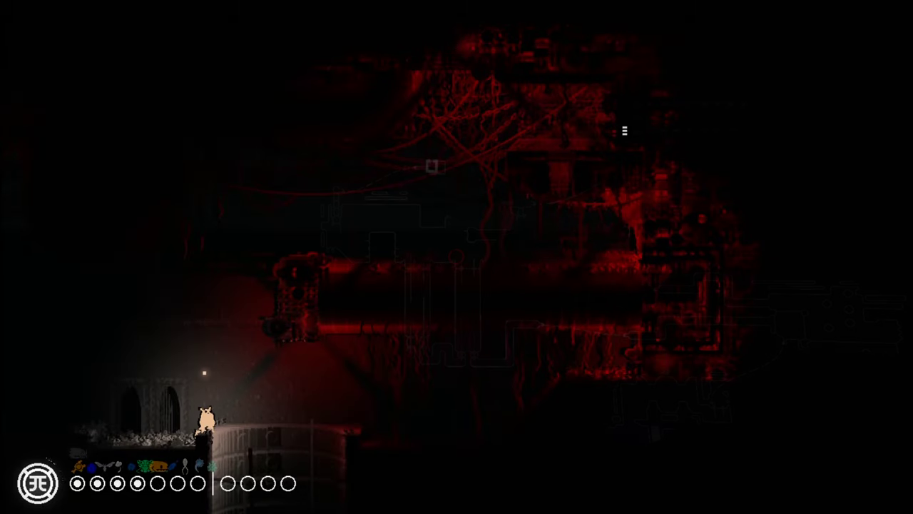
{"action": "key", "text": "Down"}
{"action": "key", "text": "Right"}
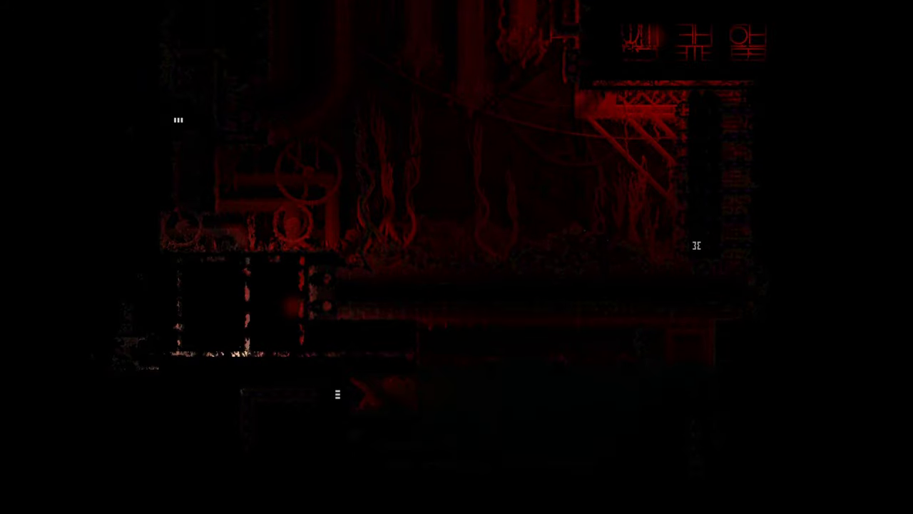
{"action": "key", "text": "Tab"}
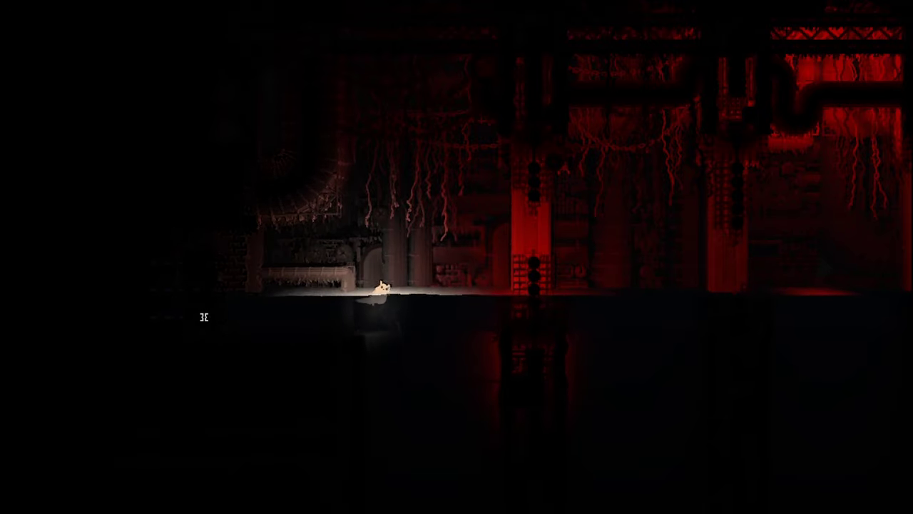
{"action": "key", "text": "Right"}
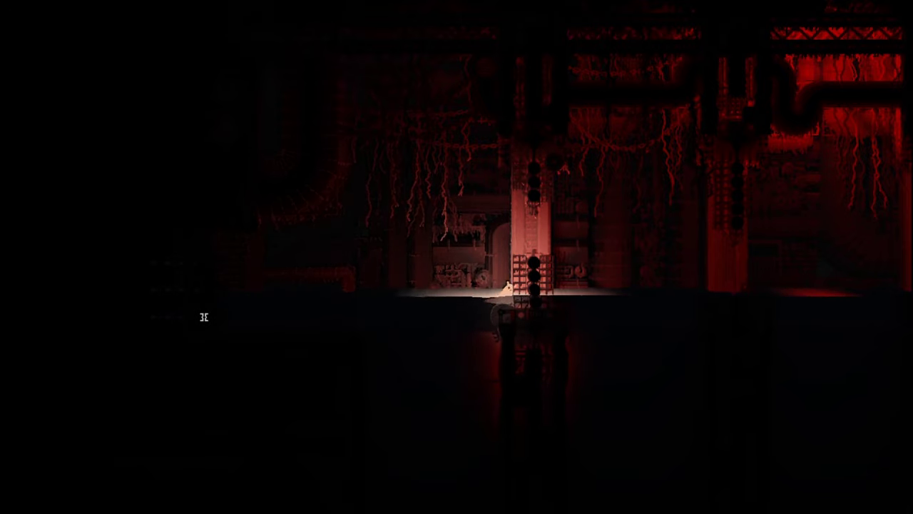
{"action": "key", "text": "Right"}
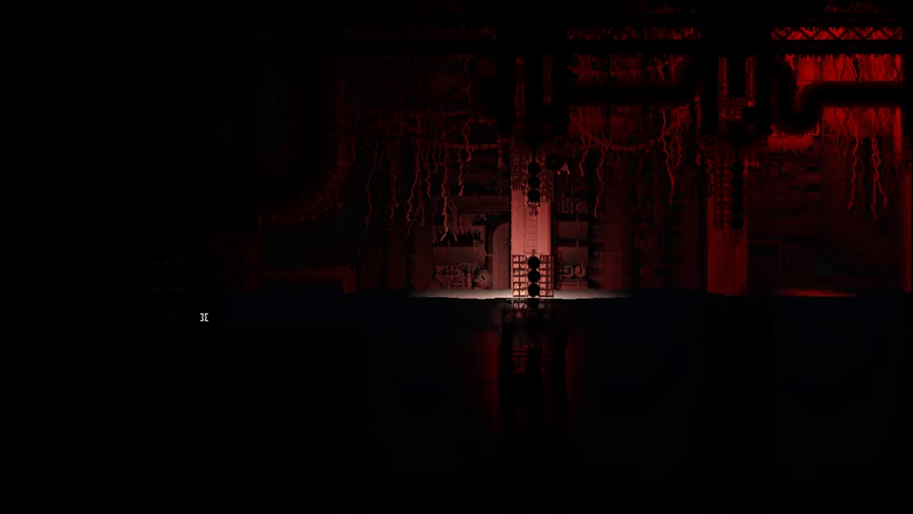
{"action": "key", "text": "Up"}
{"action": "key", "text": "space"}
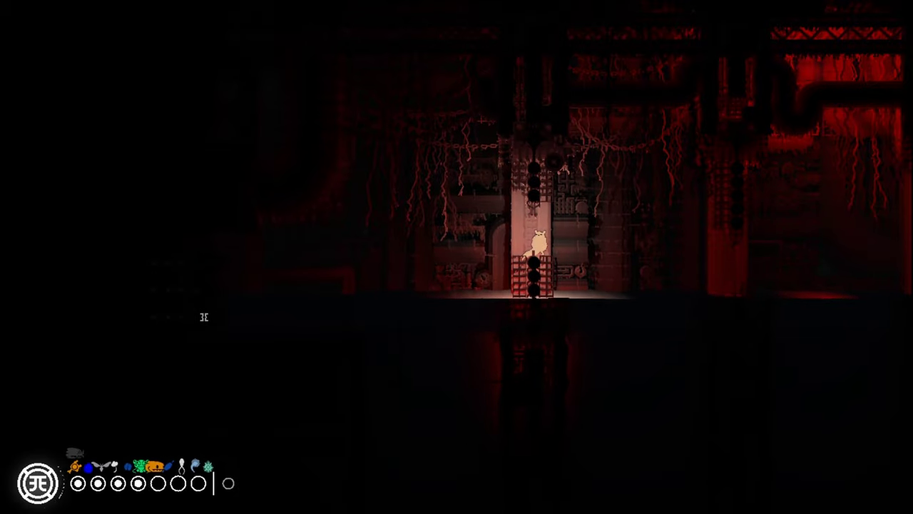
{"action": "key", "text": "space"}
{"action": "key", "text": "Right"}
{"action": "key", "text": "Down"}
{"action": "key", "text": "Right"}
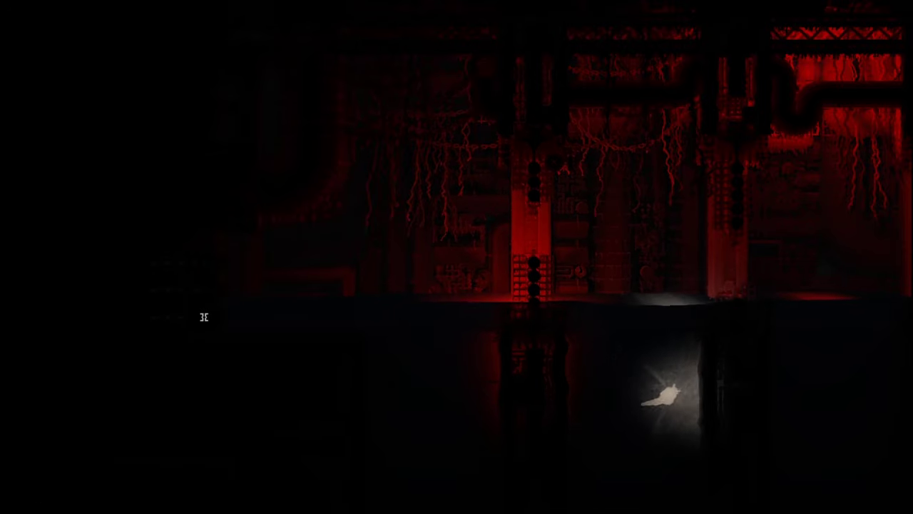
{"action": "key", "text": "Right"}
{"action": "key", "text": "Up"}
{"action": "key", "text": "Up"}
{"action": "key", "text": "Right"}
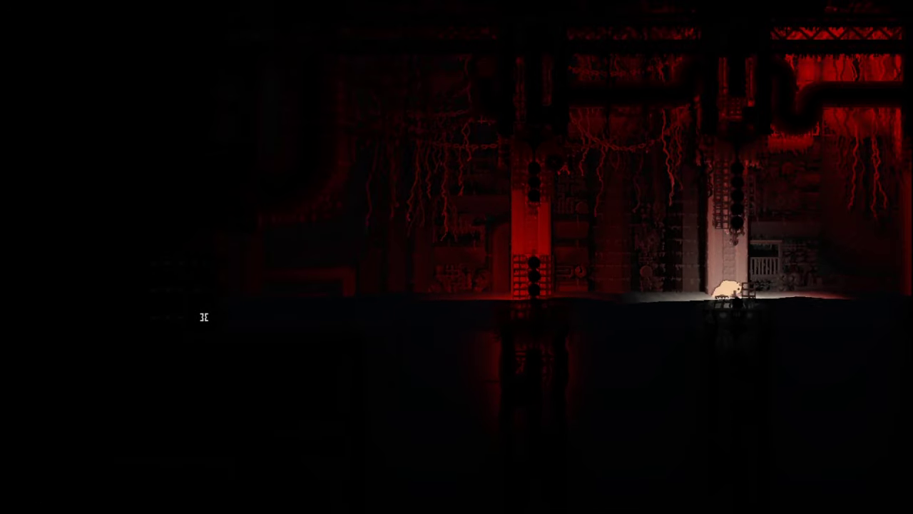
{"action": "key", "text": "Right"}
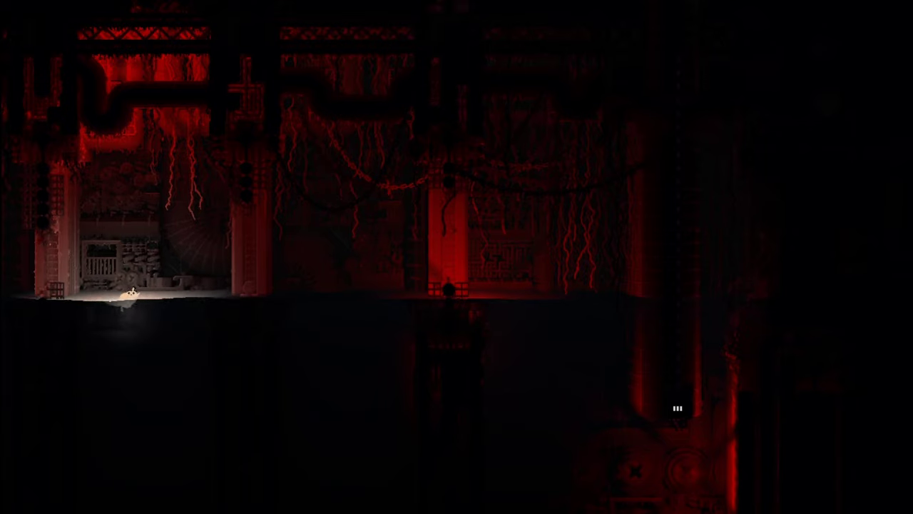
{"action": "key", "text": "Right"}
{"action": "key", "text": "Right"}
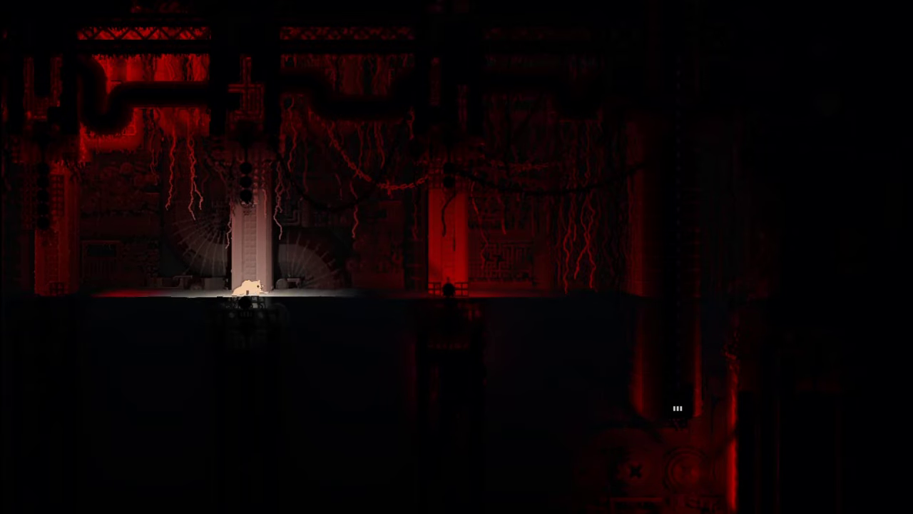
{"action": "key", "text": "Right"}
{"action": "key", "text": "Right"}
{"action": "key", "text": "Right"}
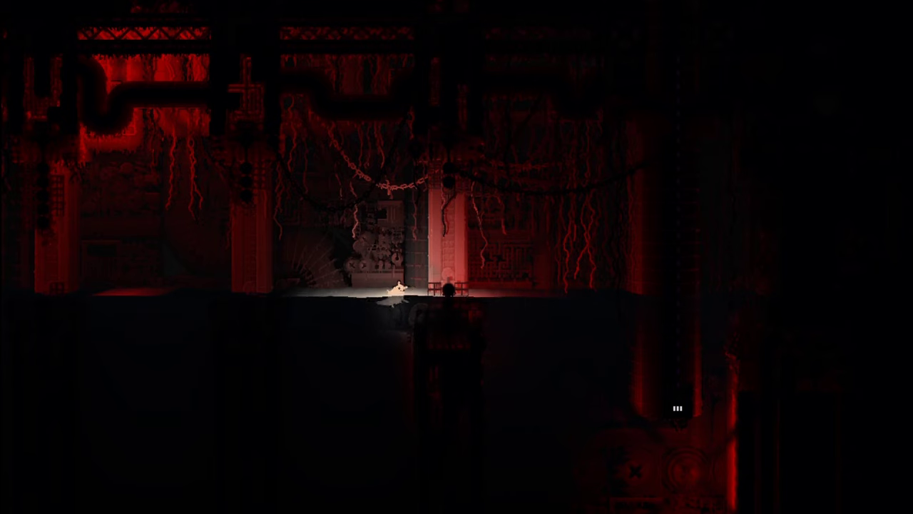
{"action": "key", "text": "Right"}
{"action": "key", "text": "Up"}
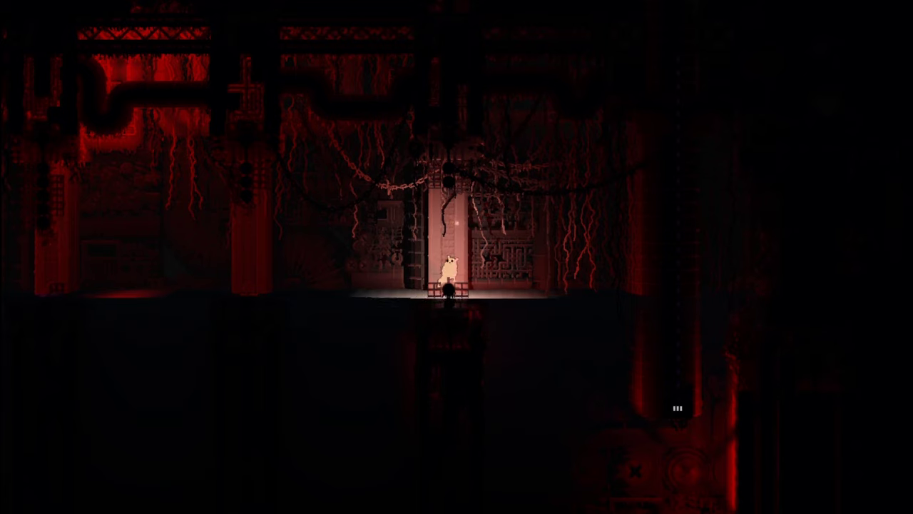
{"action": "key", "text": "Right"}
{"action": "key", "text": "Right"}
{"action": "key", "text": "Right"}
{"action": "key", "text": "Right"}
{"action": "key", "text": "Right"}
{"action": "key", "text": "space"}
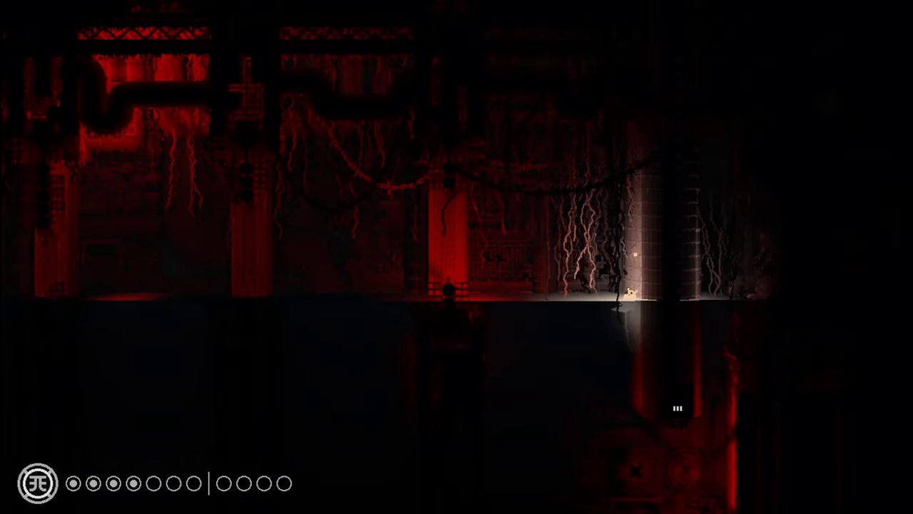
{"action": "key", "text": "Down"}
{"action": "key", "text": "Down"}
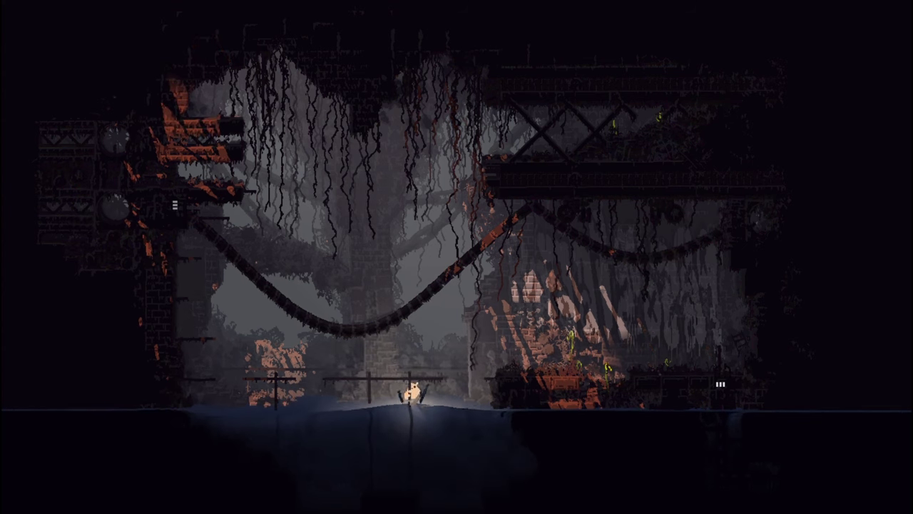
{"action": "key", "text": "Up"}
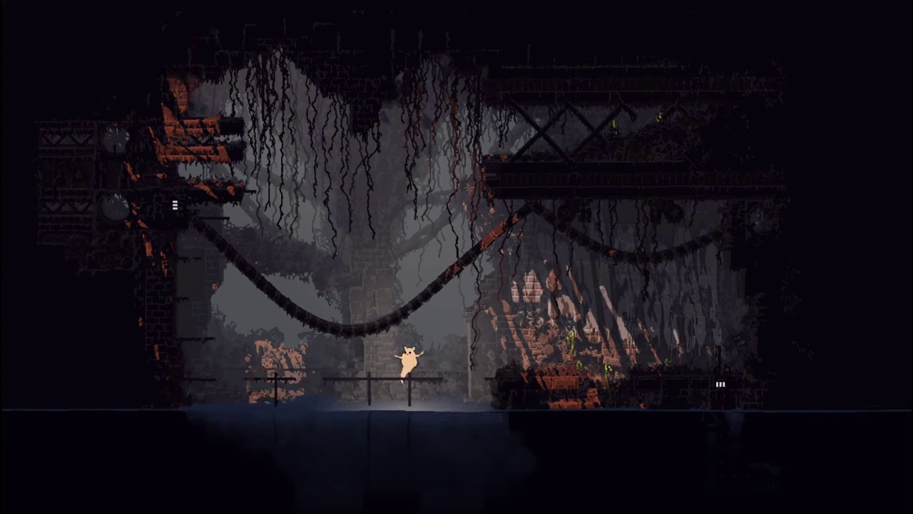
{"action": "key", "text": "Tab"}
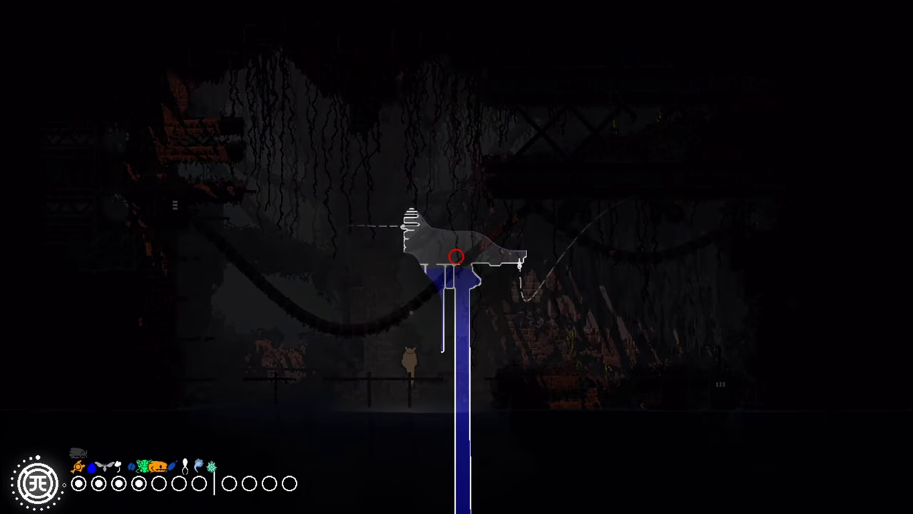
{"action": "key", "text": "Tab"}
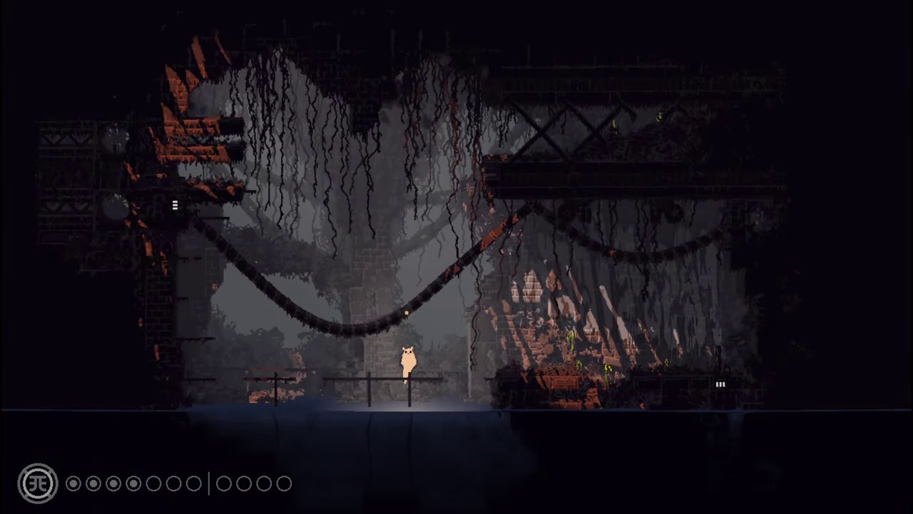
{"action": "key", "text": "Left"}
{"action": "key", "text": "Left"}
{"action": "key", "text": "Left"}
{"action": "key", "text": "Left"}
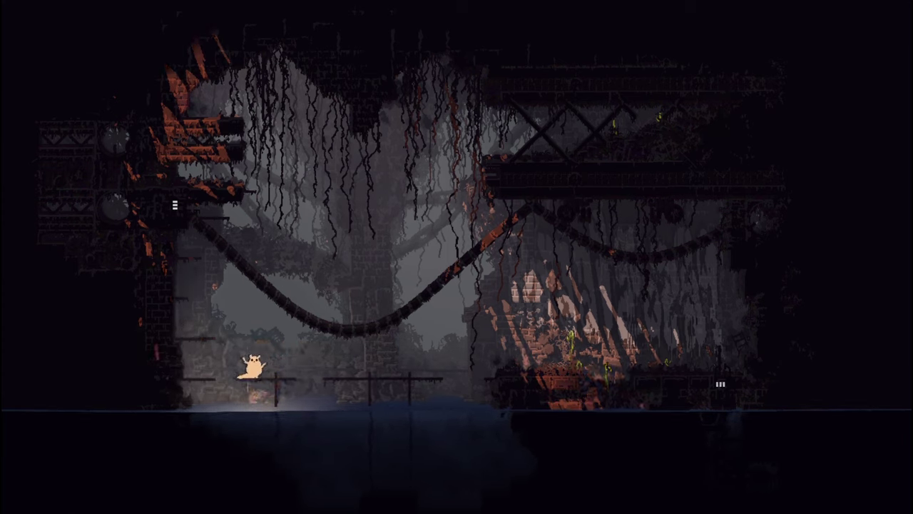
{"action": "key", "text": "z"}
{"action": "key", "text": "Up"}
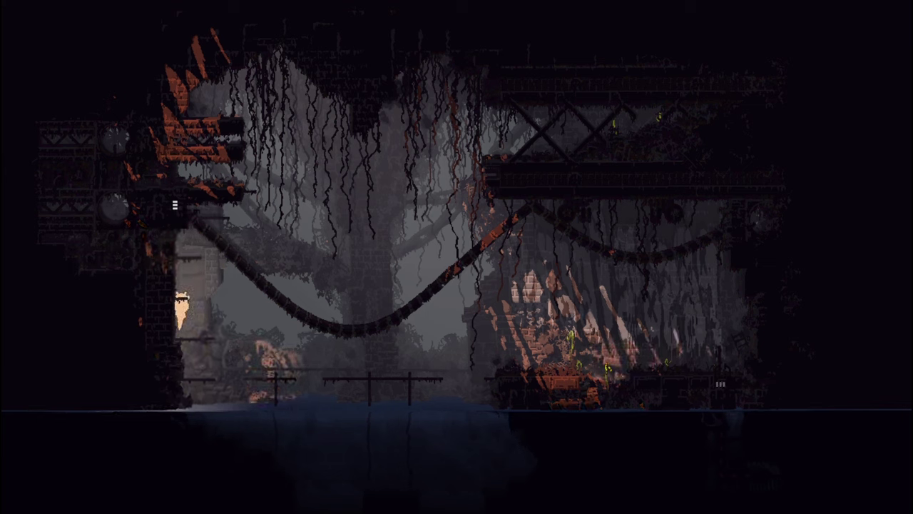
{"action": "key", "text": "Up"}
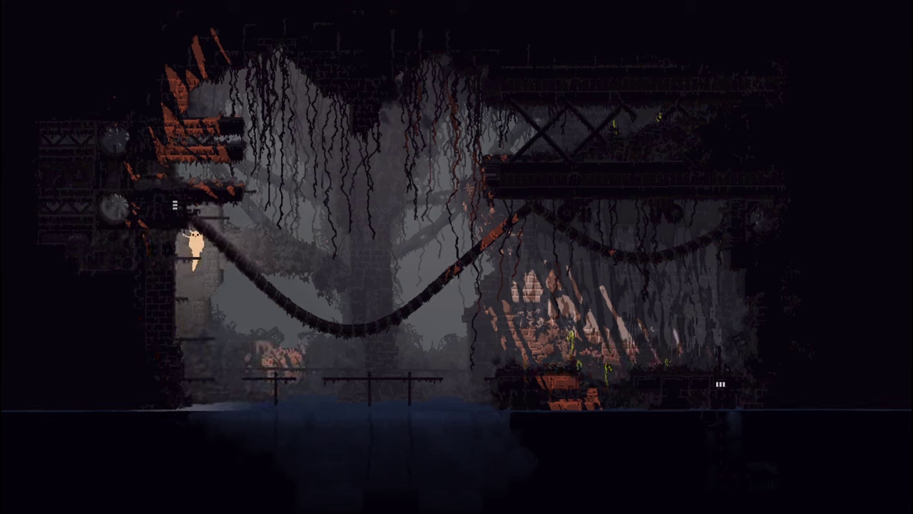
{"action": "key", "text": "Up"}
{"action": "key", "text": "Up"}
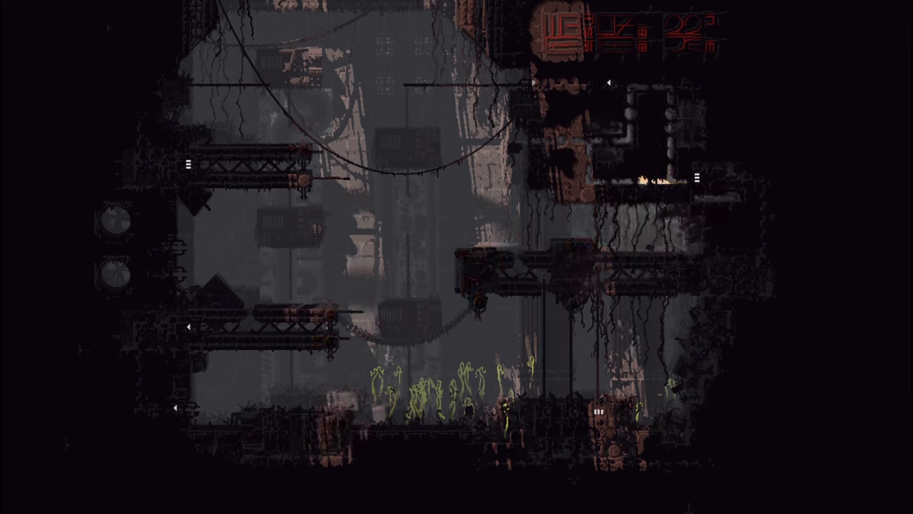
{"action": "key", "text": "Up"}
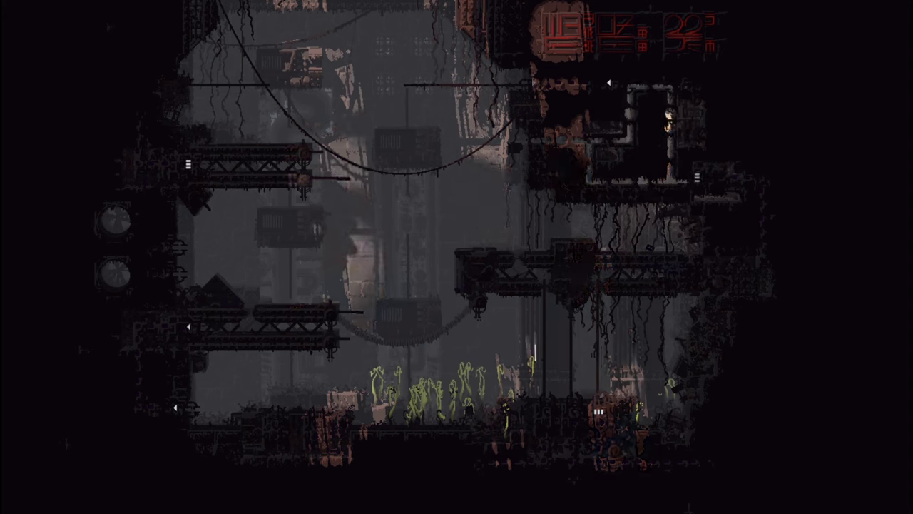
{"action": "key", "text": "Up"}
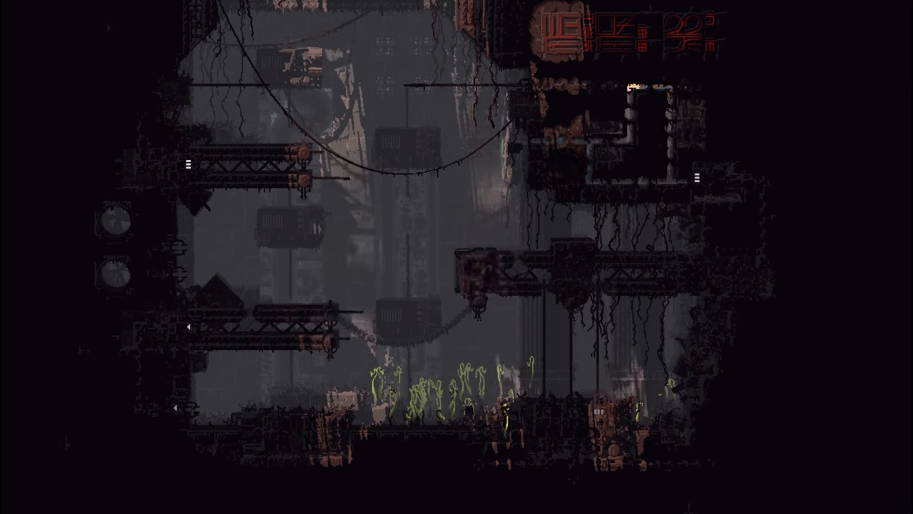
{"action": "key", "text": "Left"}
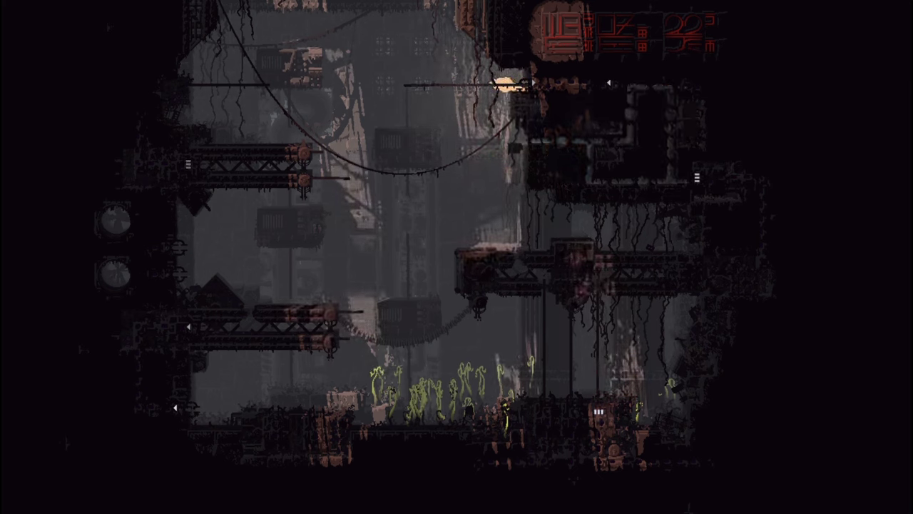
{"action": "key", "text": "Left"}
{"action": "key", "text": "Left"}
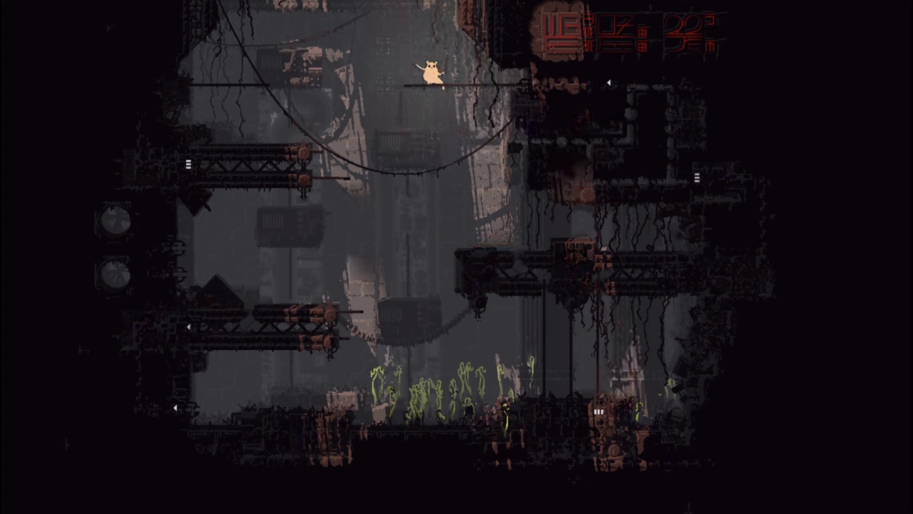
{"action": "key", "text": "Left"}
{"action": "key", "text": "Down"}
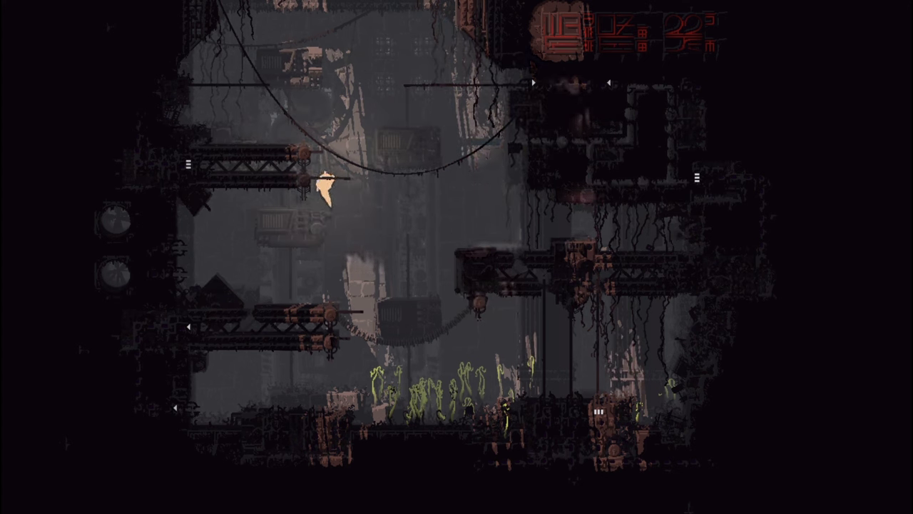
{"action": "key", "text": "Left"}
{"action": "key", "text": "Left"}
{"action": "key", "text": "Left"}
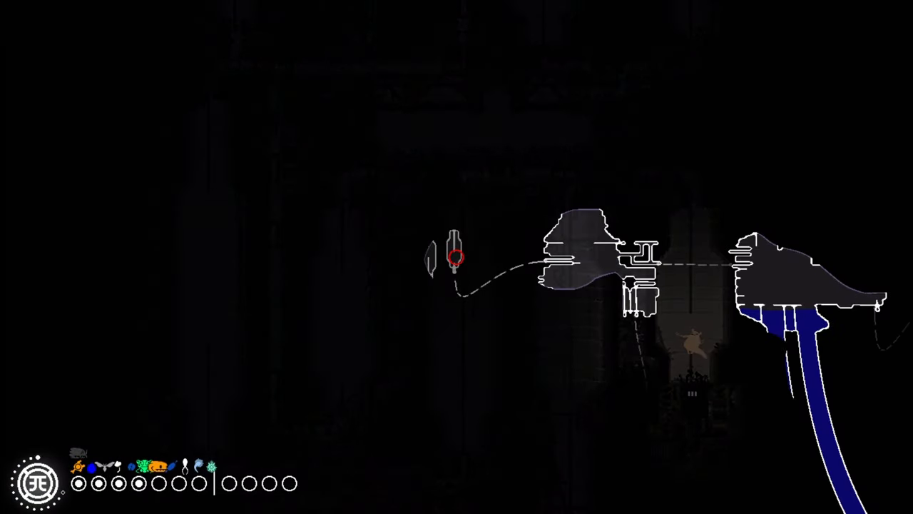
{"action": "key", "text": "space"}
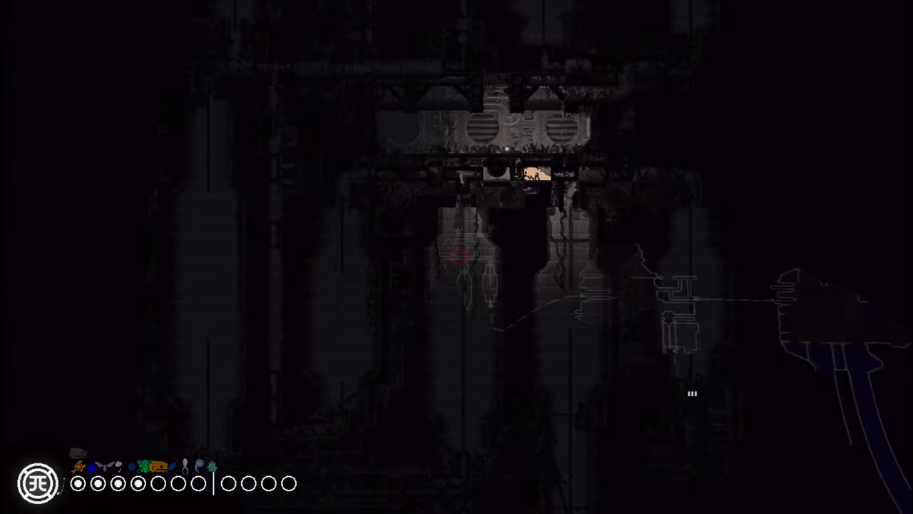
{"action": "key", "text": "Down"}
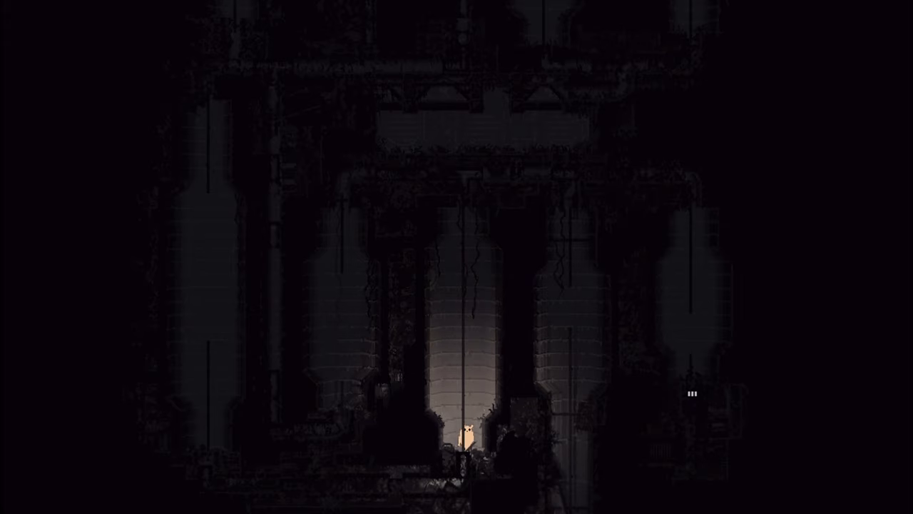
{"action": "key", "text": "Down"}
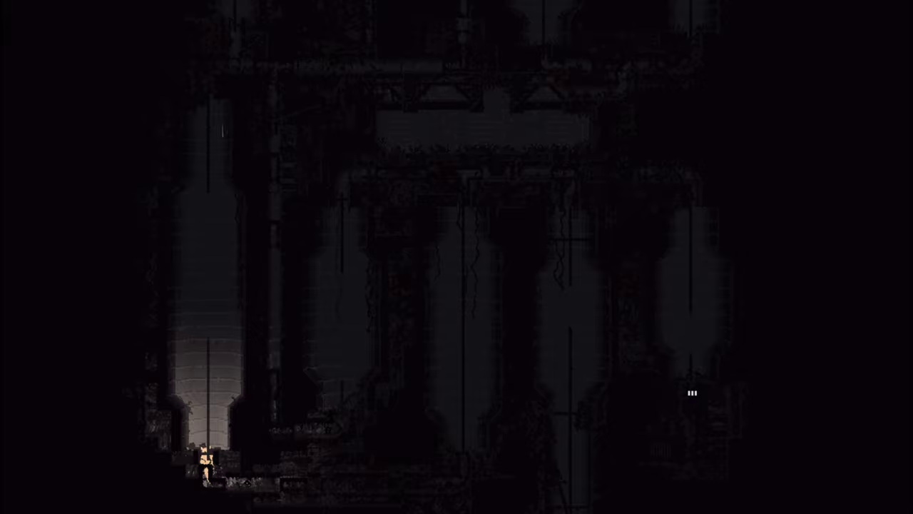
{"action": "key", "text": "Up"}
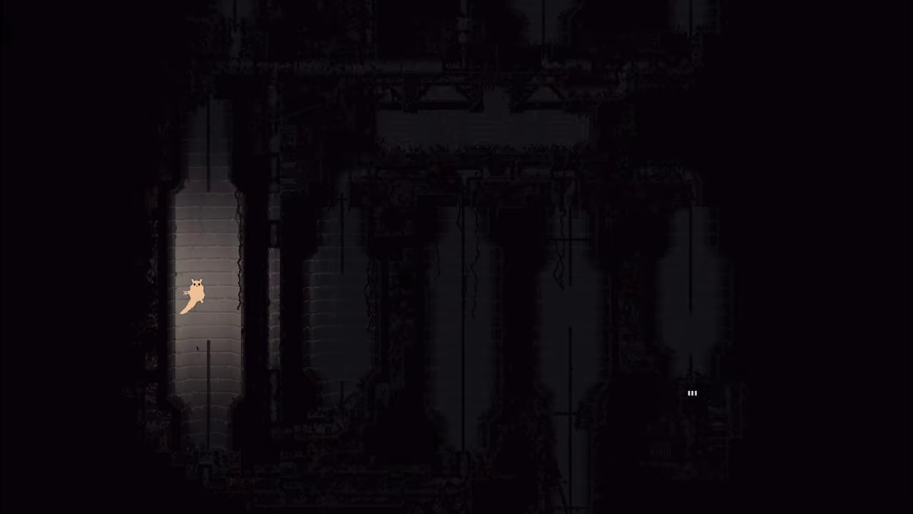
{"action": "key", "text": "Down"}
{"action": "key", "text": "Down"}
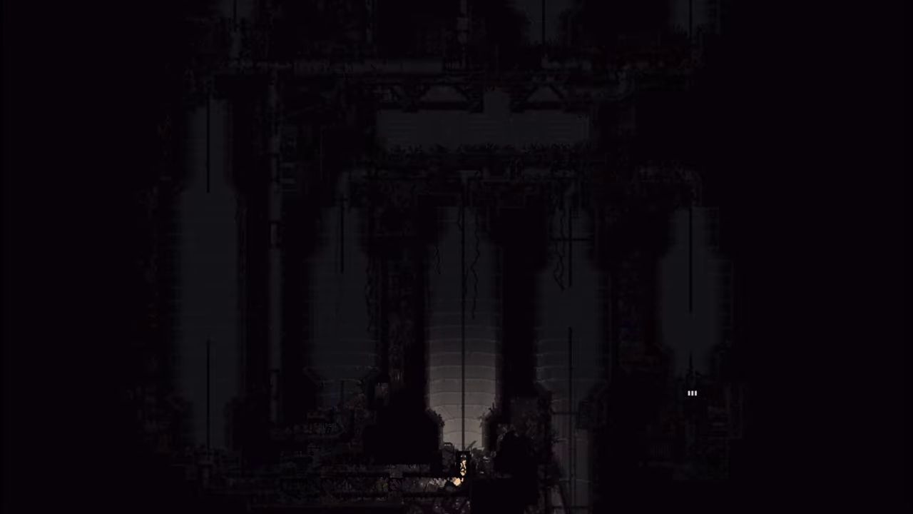
{"action": "key", "text": "Tab"}
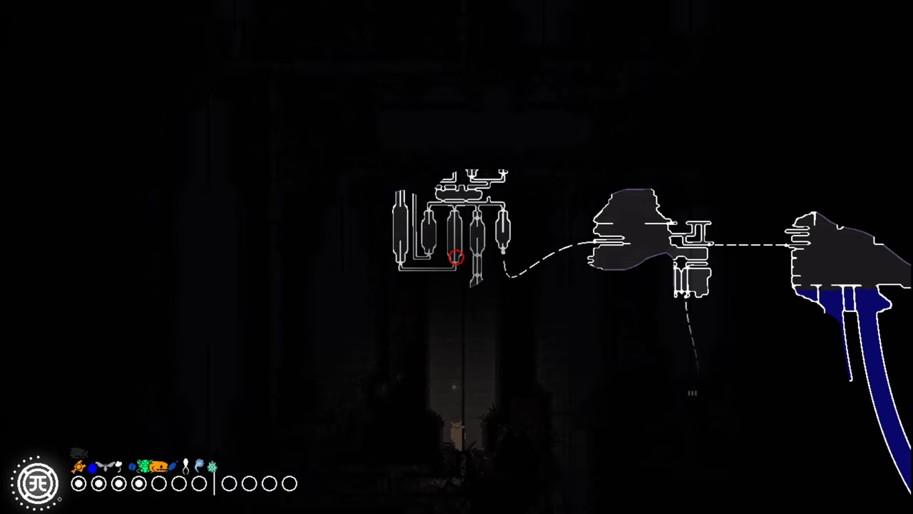
{"action": "key", "text": "Up"}
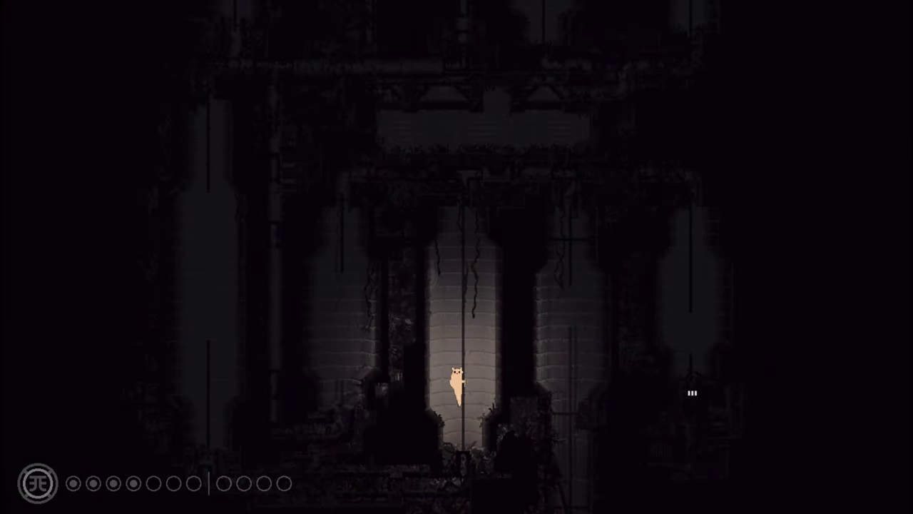
{"action": "key", "text": "Up"}
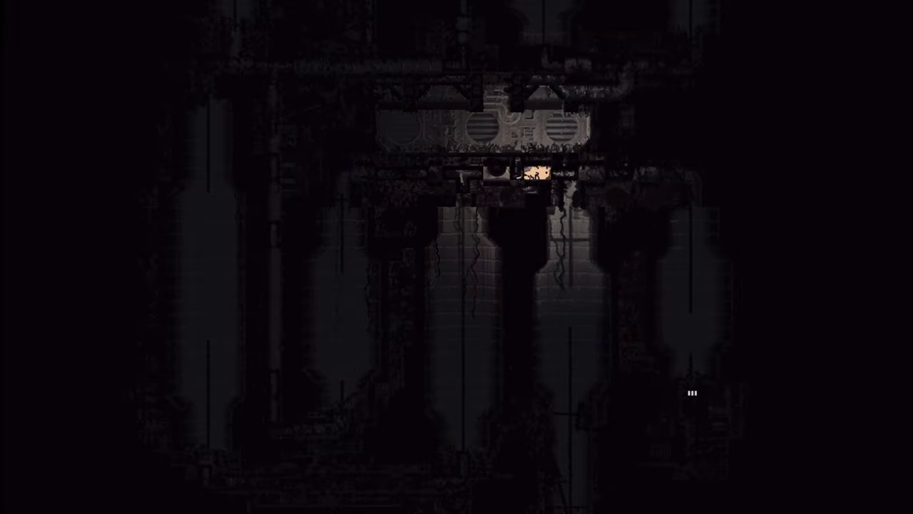
{"action": "key", "text": "Down"}
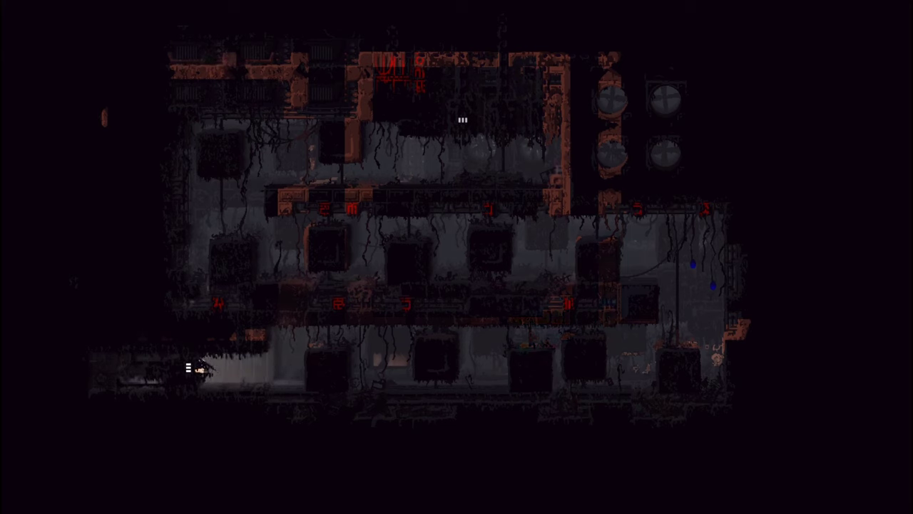
{"action": "key", "text": "Right"}
{"action": "key", "text": "Right"}
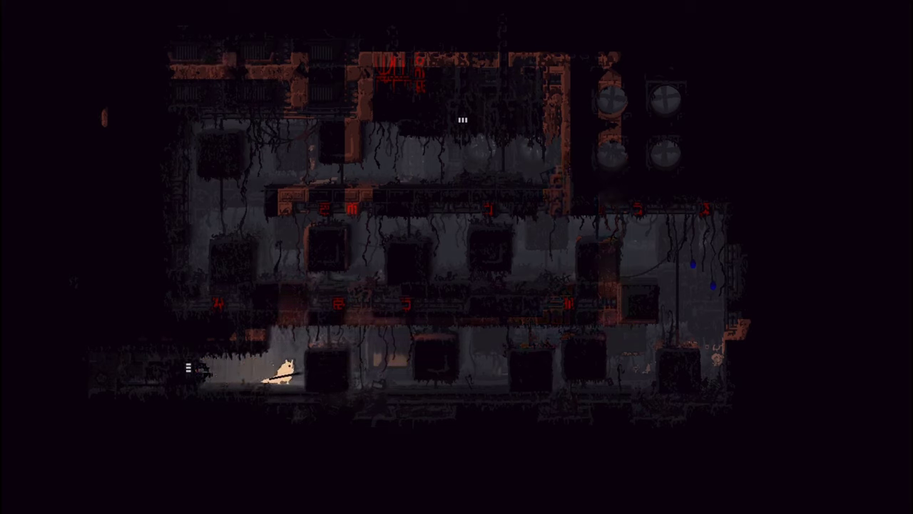
{"action": "key", "text": "Right"}
{"action": "key", "text": "Right"}
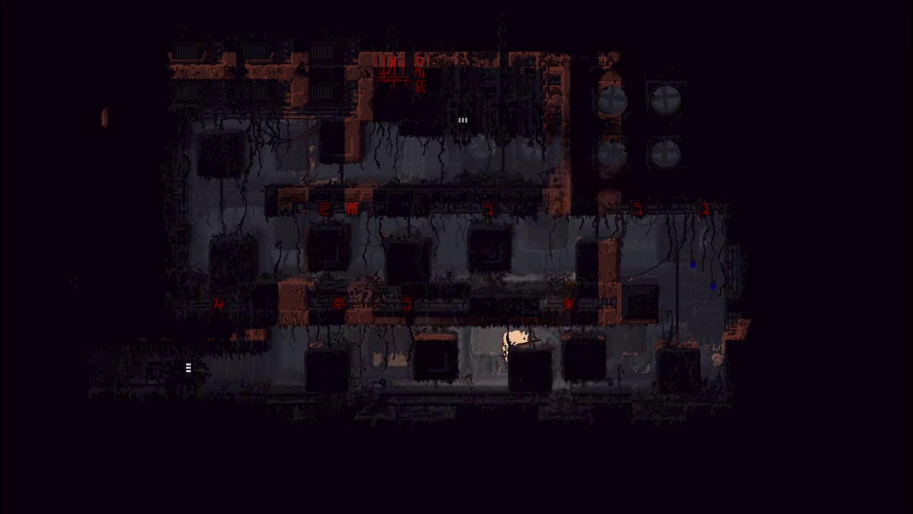
{"action": "key", "text": "Right"}
{"action": "key", "text": "Right"}
{"action": "key", "text": "Up"}
{"action": "key", "text": "Right"}
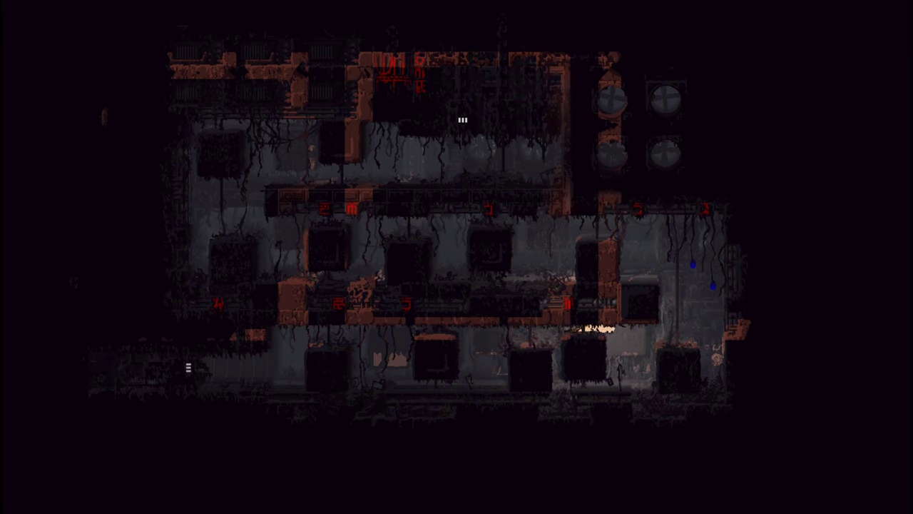
{"action": "key", "text": "Right"}
{"action": "key", "text": "Right"}
{"action": "key", "text": "Up"}
{"action": "key", "text": "Up"}
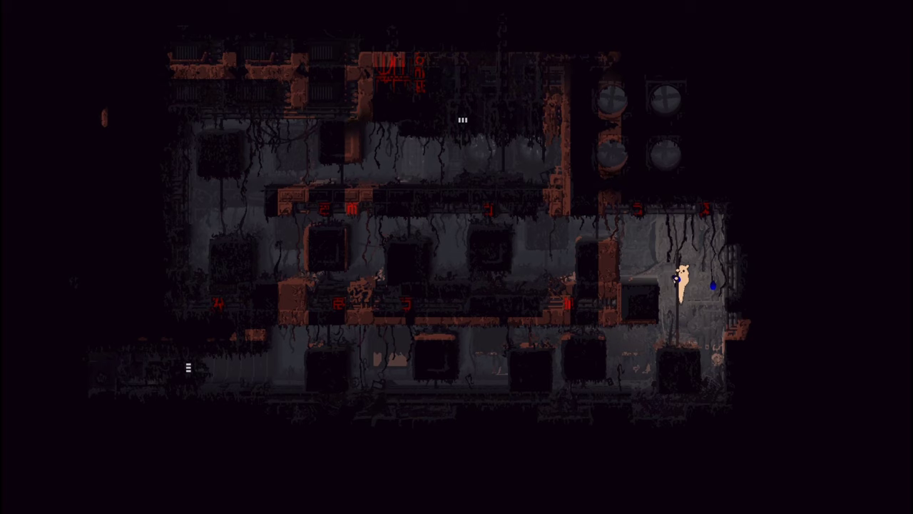
{"action": "key", "text": "Down"}
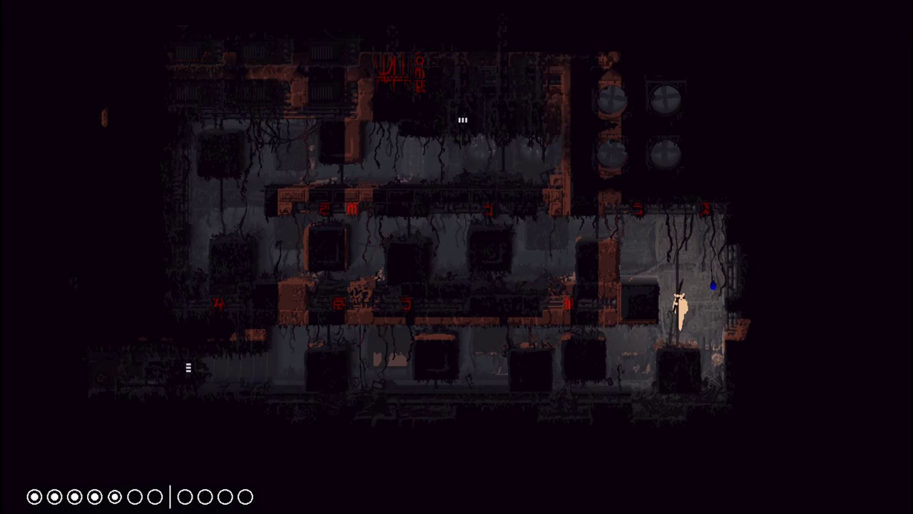
{"action": "key", "text": "Down"}
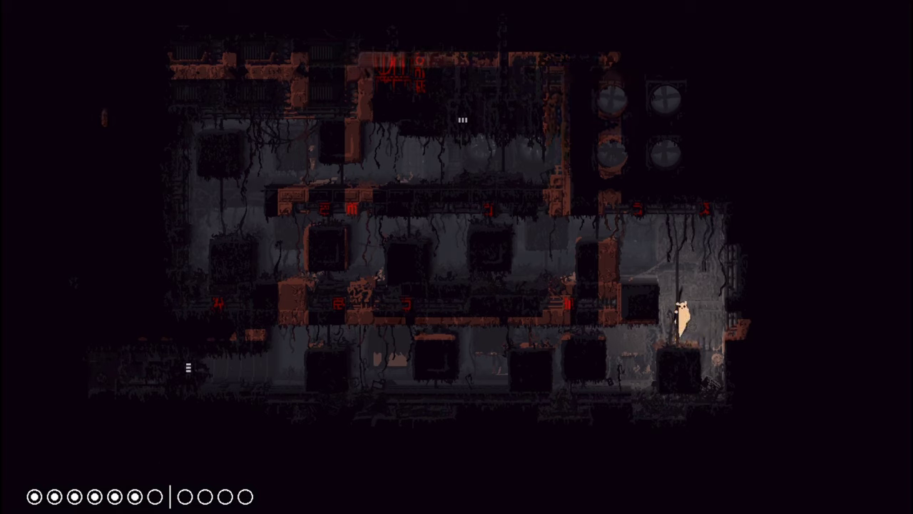
{"action": "key", "text": "Left"}
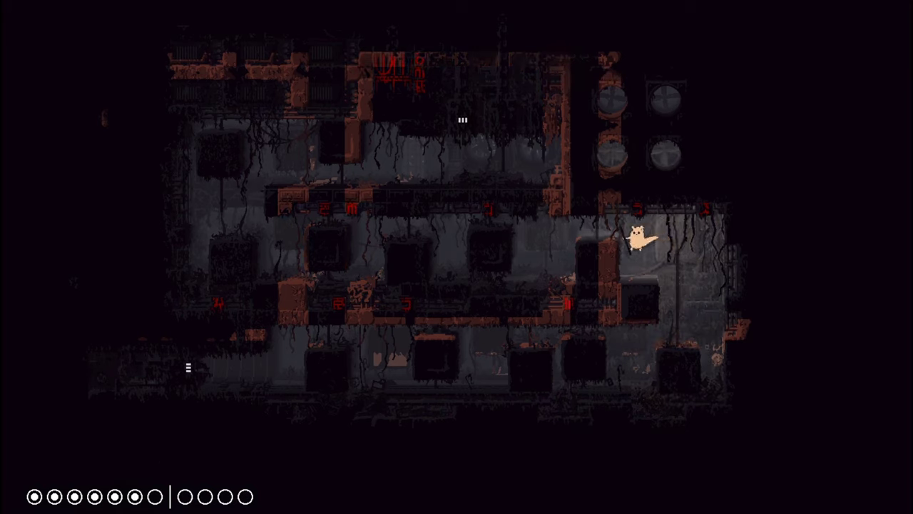
{"action": "key", "text": "Left"}
{"action": "key", "text": "Left"}
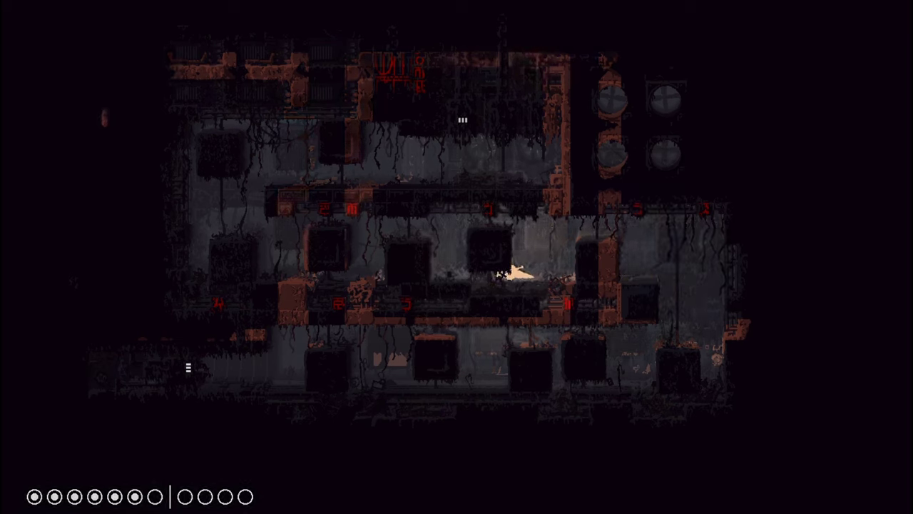
{"action": "key", "text": "Left"}
{"action": "key", "text": "Up"}
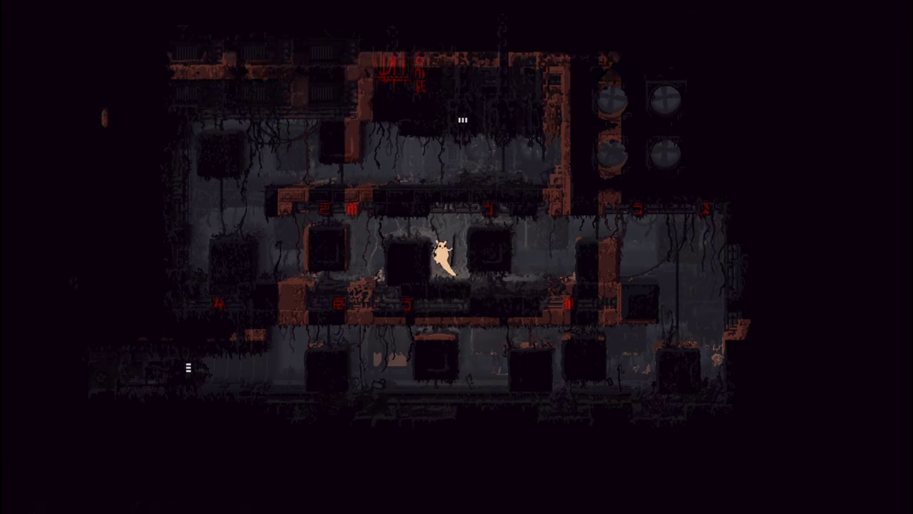
{"action": "key", "text": "Left"}
{"action": "key", "text": "Left"}
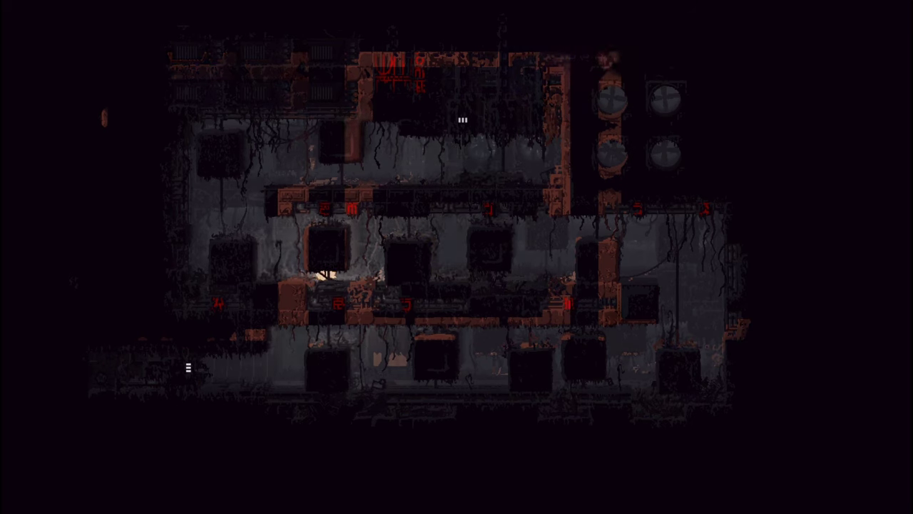
{"action": "key", "text": "Left"}
{"action": "key", "text": "Up"}
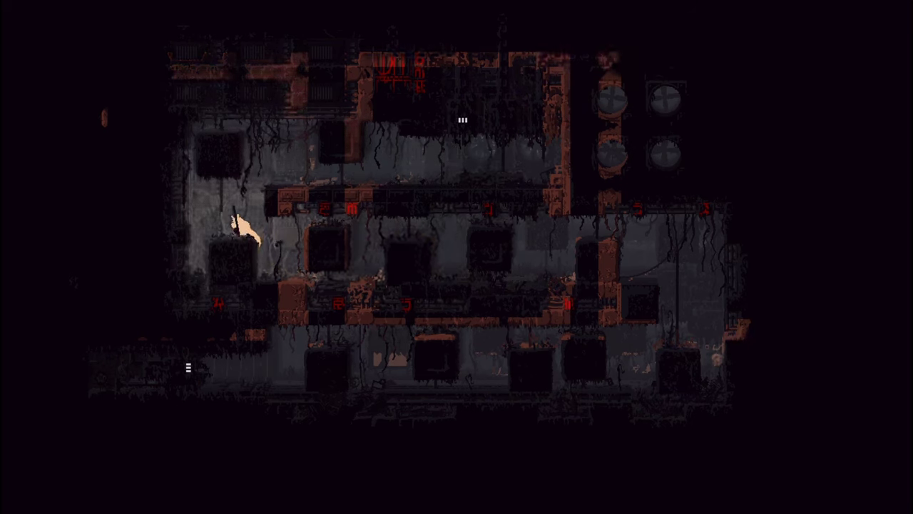
{"action": "key", "text": "Right"}
{"action": "key", "text": "z"}
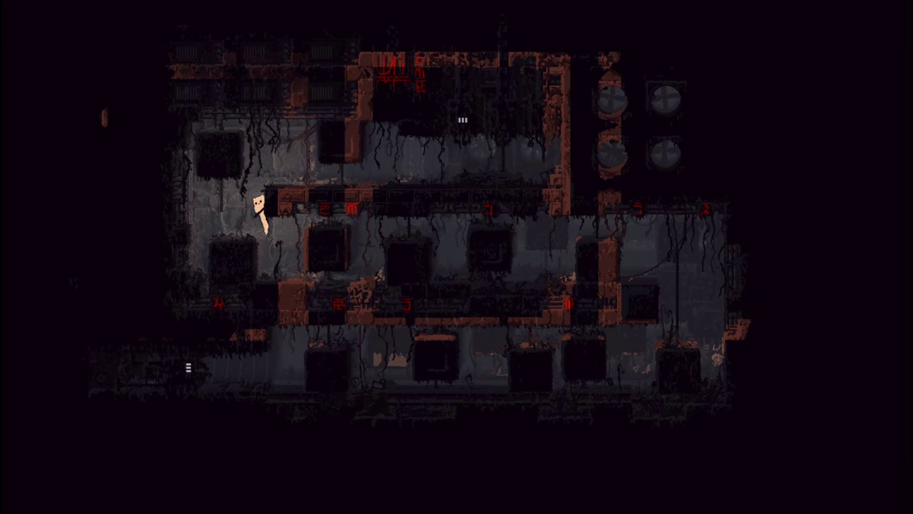
{"action": "key", "text": "Up"}
{"action": "key", "text": "Right"}
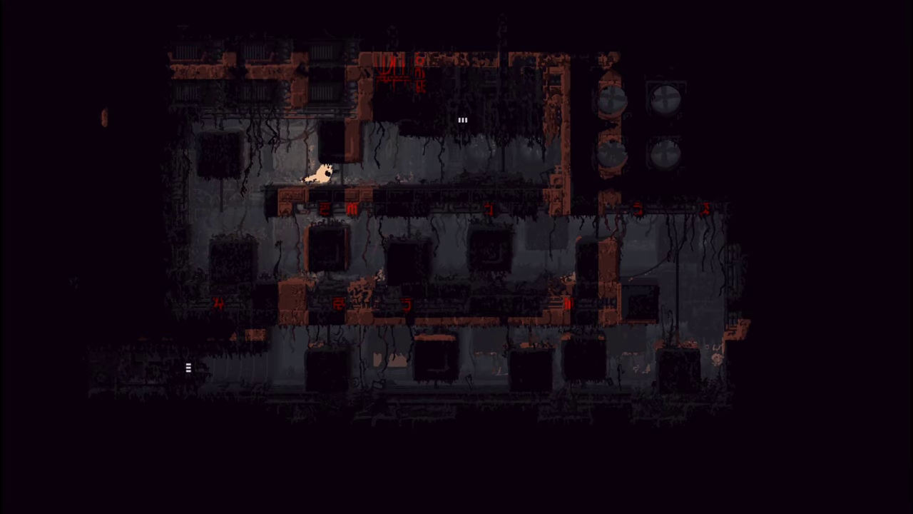
{"action": "key", "text": "Up"}
{"action": "key", "text": "Up"}
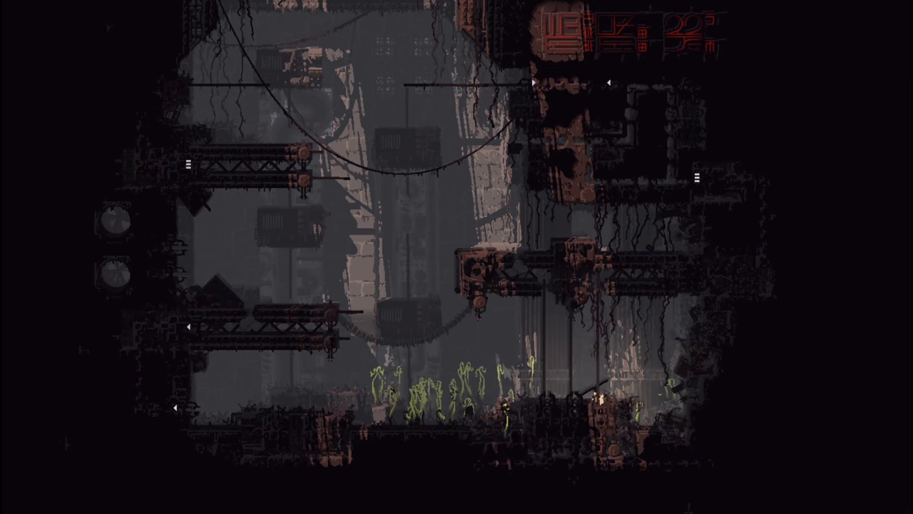
{"action": "key", "text": "space"}
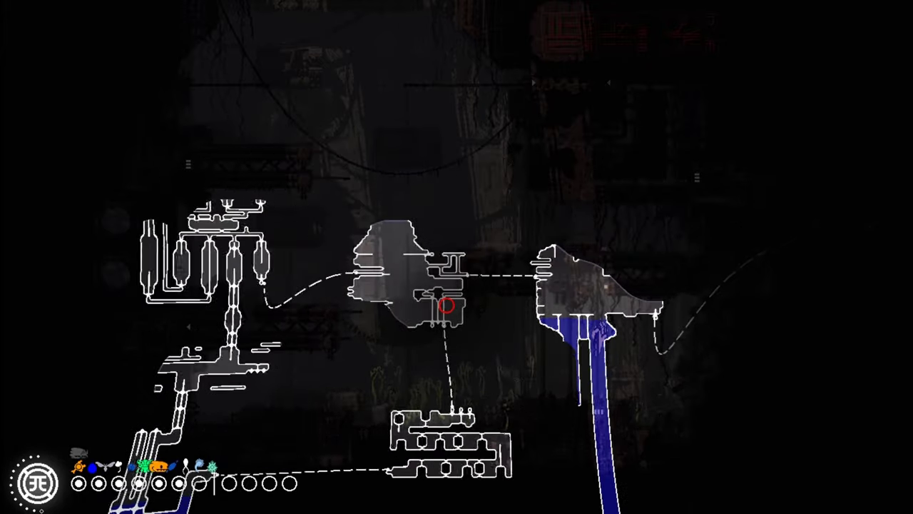
{"action": "key", "text": "Up"}
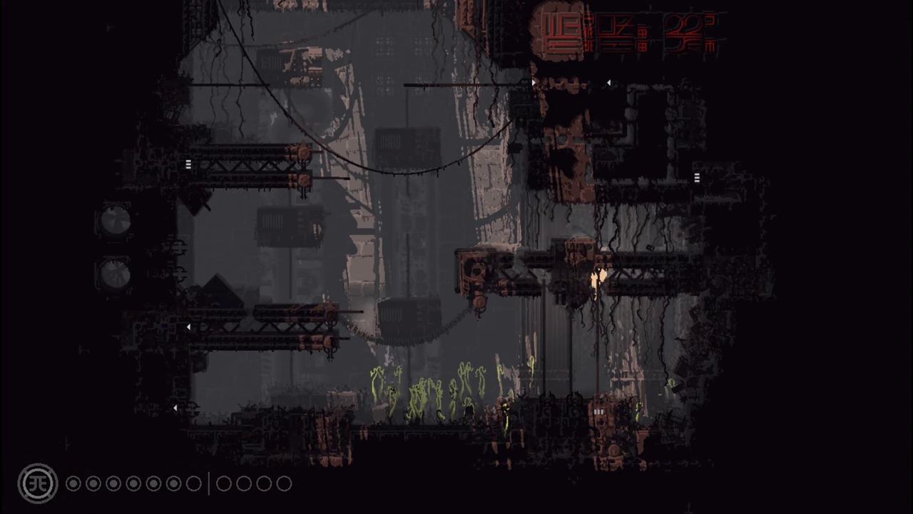
{"action": "key", "text": "Right"}
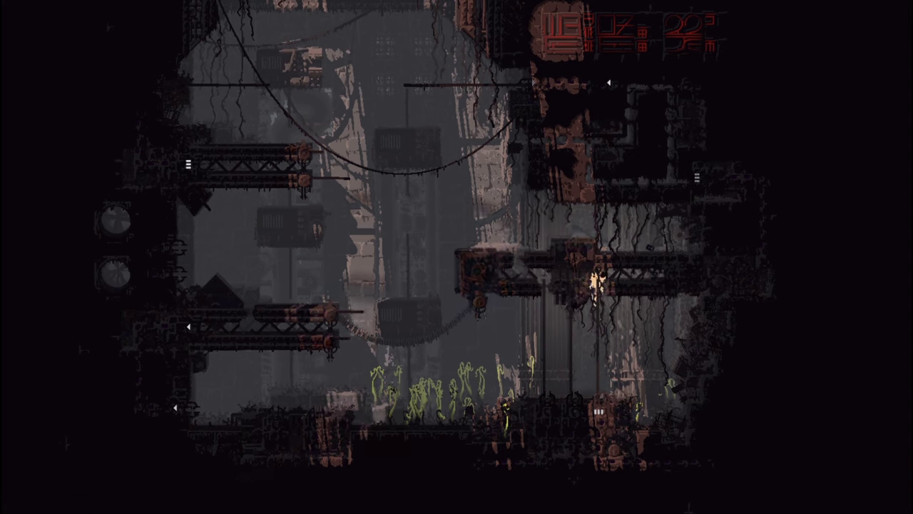
{"action": "key", "text": "Down"}
{"action": "key", "text": "Left"}
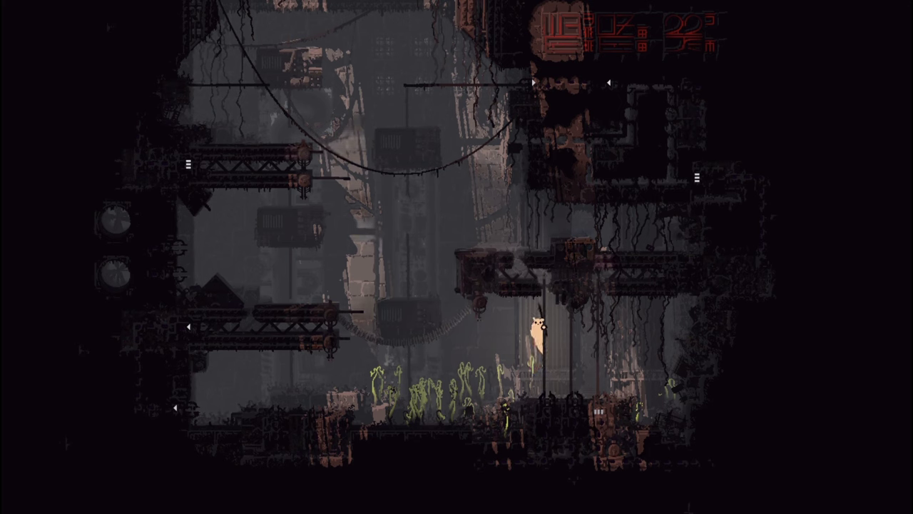
{"action": "key", "text": "Up"}
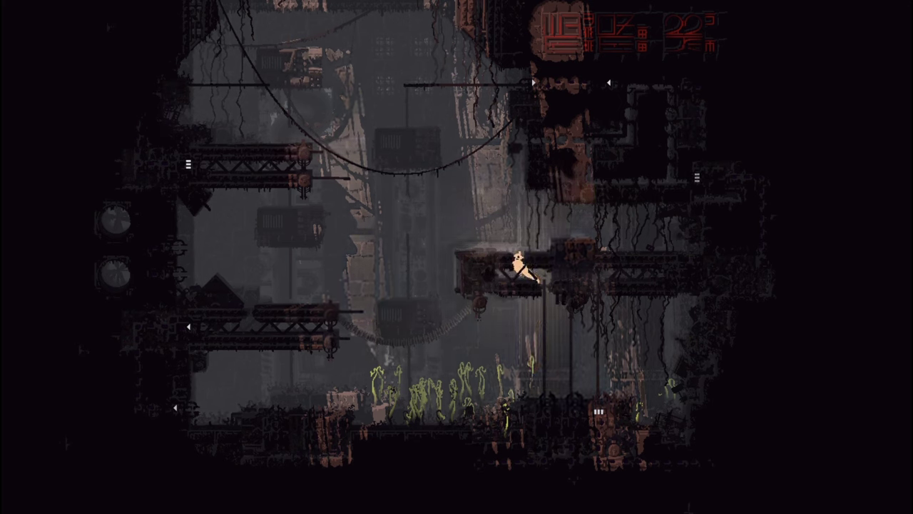
{"action": "key", "text": "Right"}
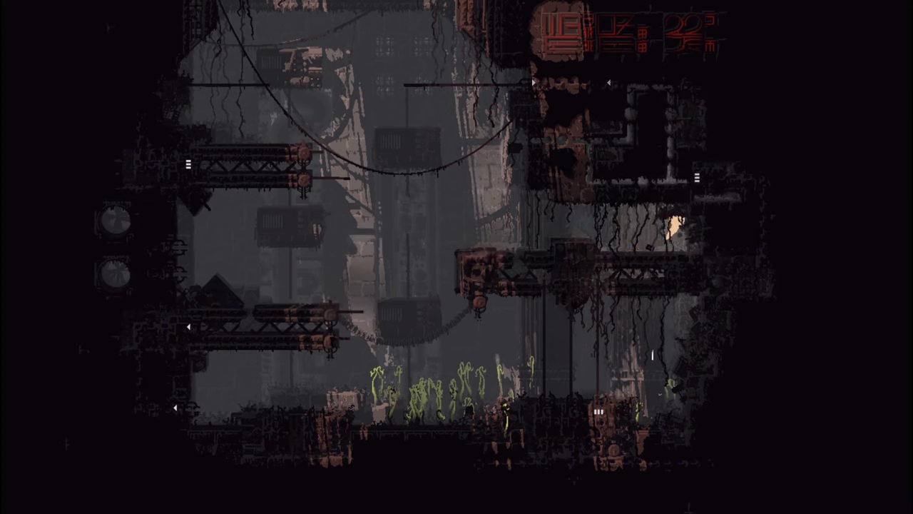
{"action": "key", "text": "Left"}
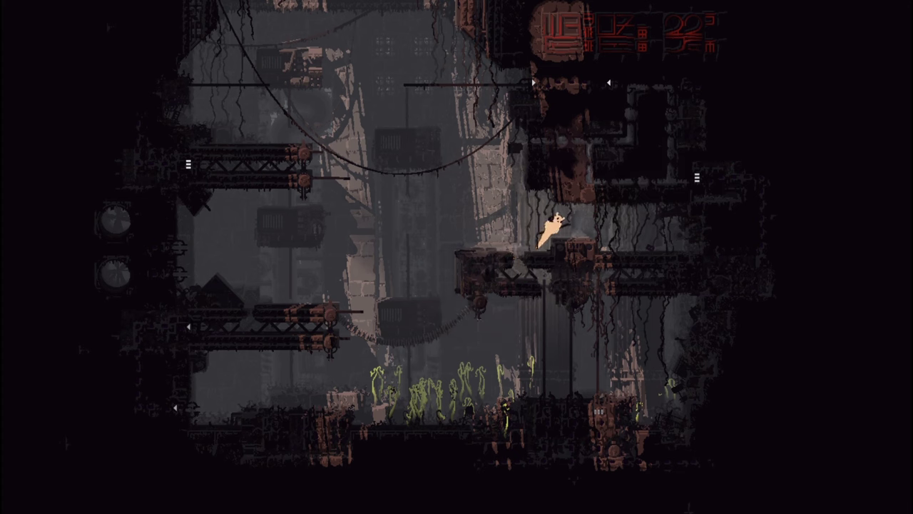
{"action": "key", "text": "Right"}
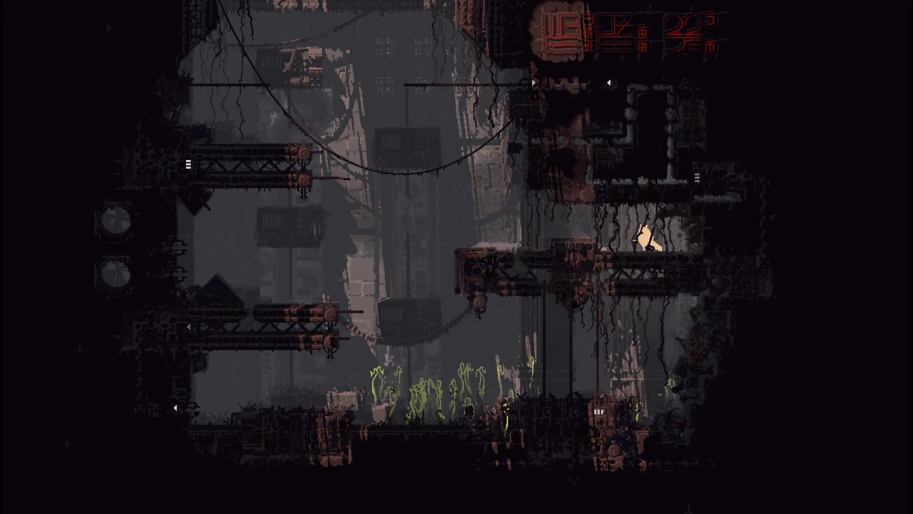
{"action": "key", "text": "Left"}
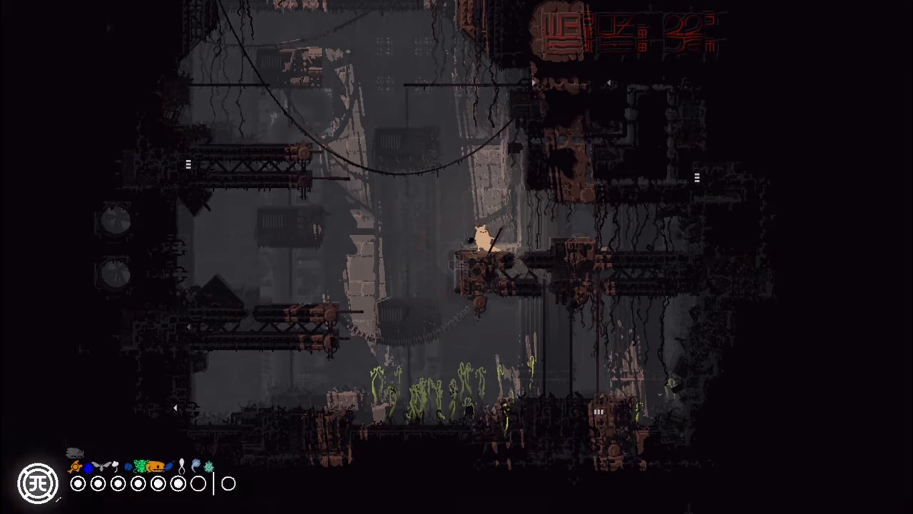
{"action": "key", "text": "space"}
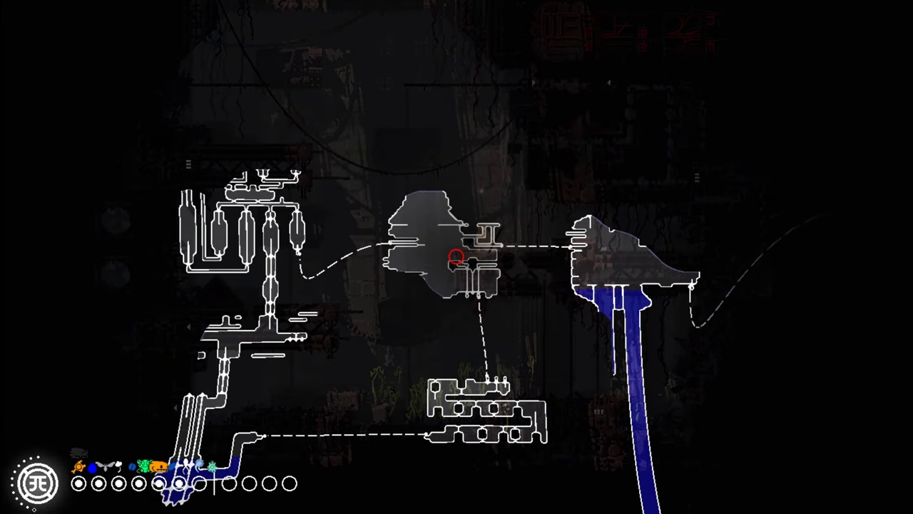
{"action": "key", "text": "space"}
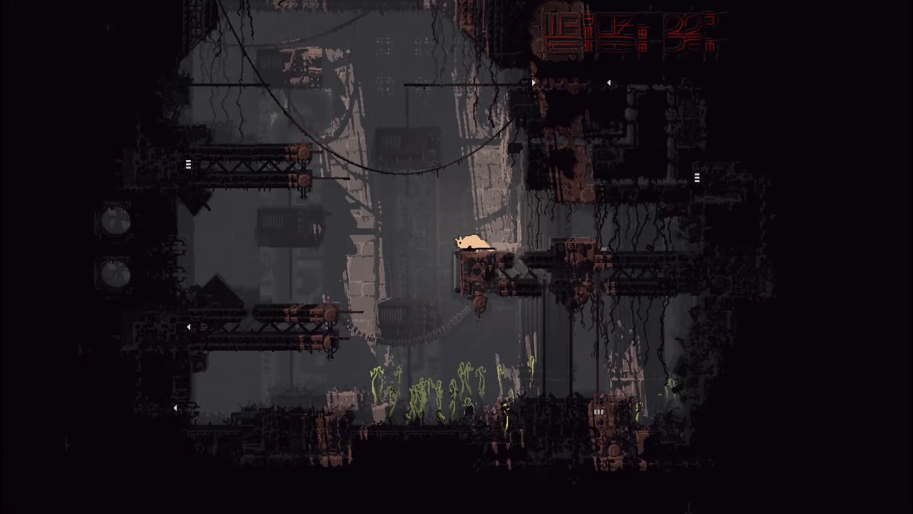
{"action": "key", "text": "Left"}
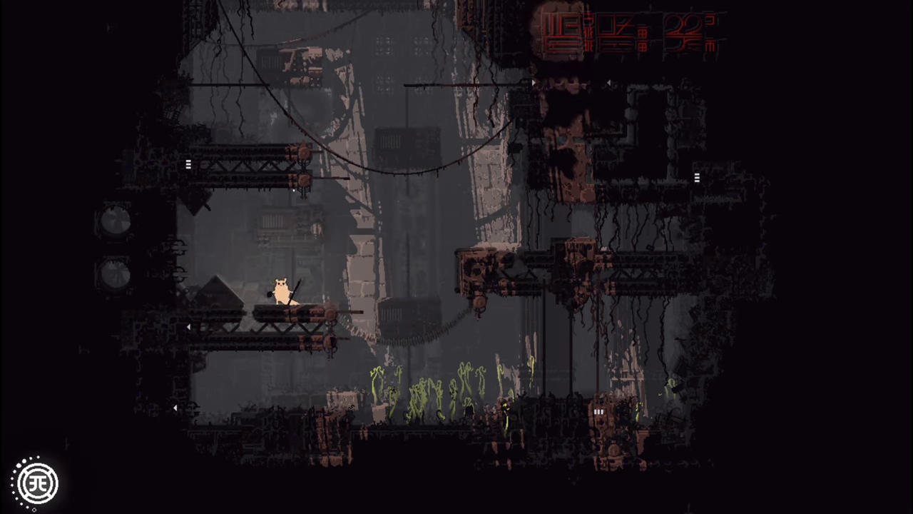
{"action": "key", "text": "Left"}
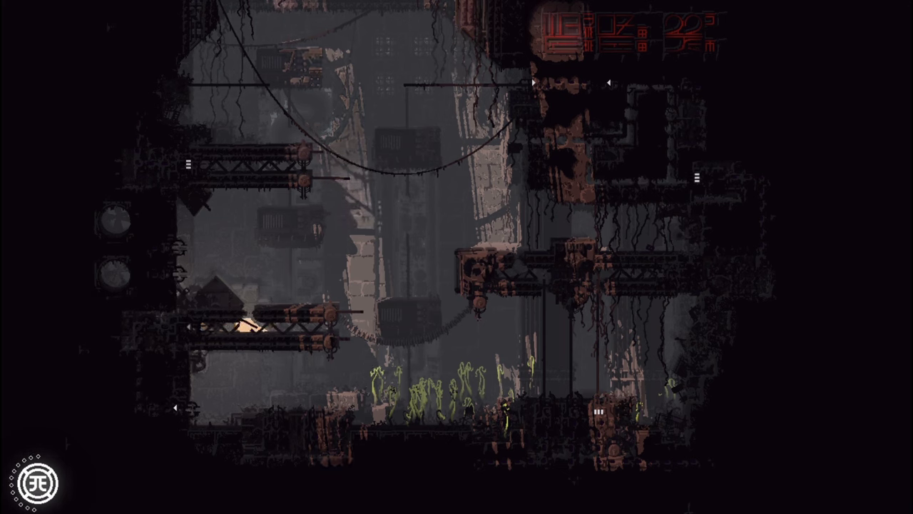
{"action": "key", "text": "Left"}
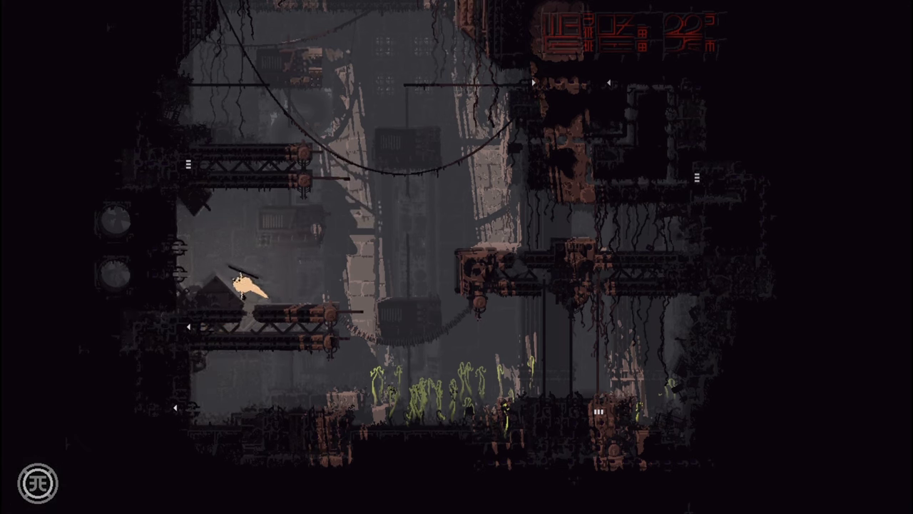
{"action": "key", "text": "Up"}
{"action": "key", "text": "Up"}
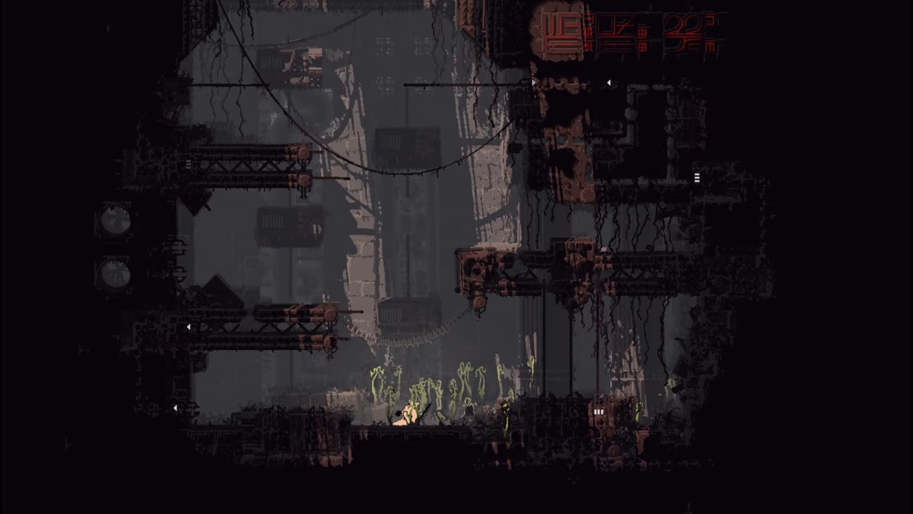
{"action": "key", "text": "space"}
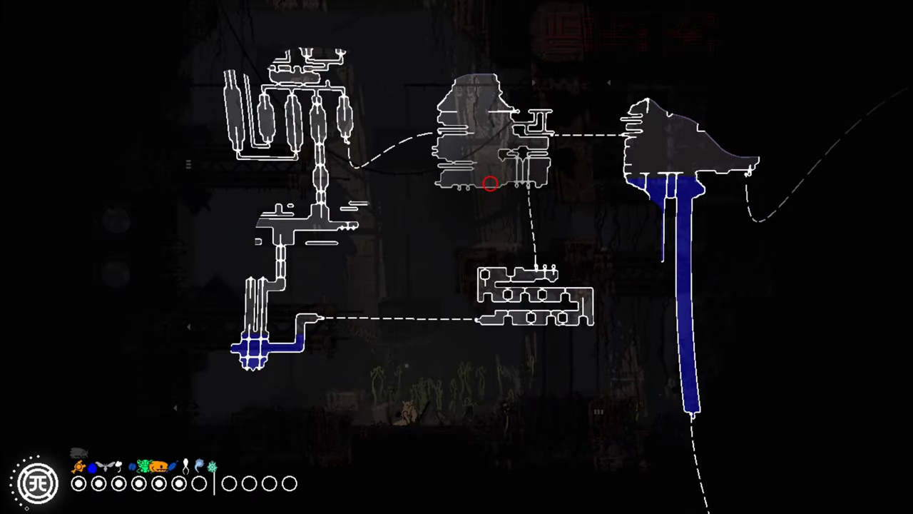
{"action": "key", "text": "space"}
{"action": "key", "text": "Right"}
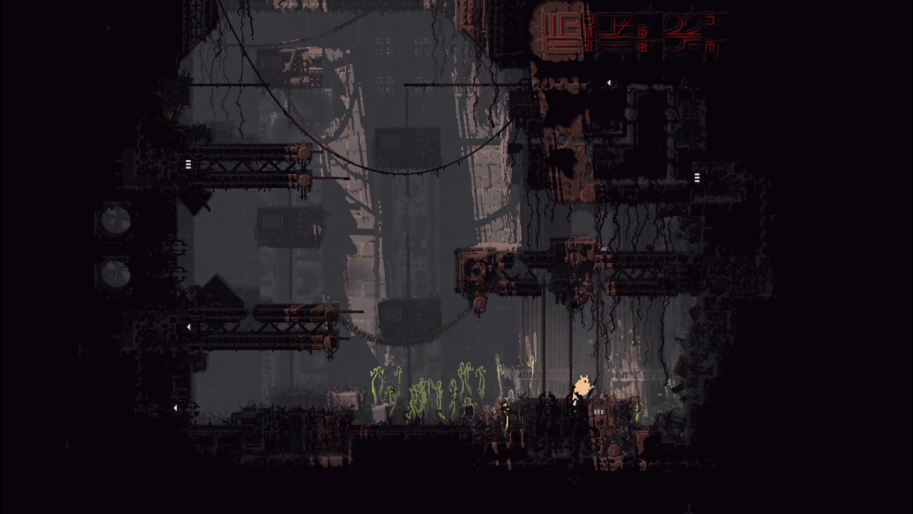
{"action": "key", "text": "Left"}
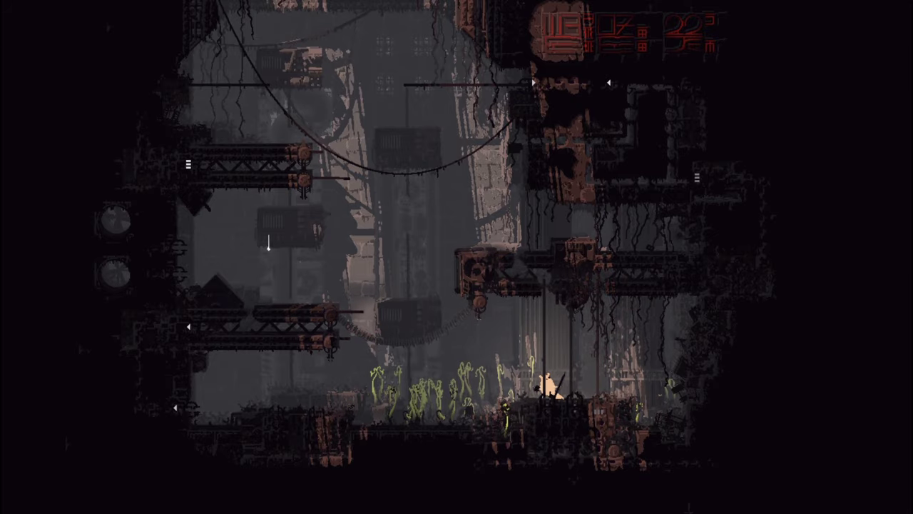
{"action": "key", "text": "space"}
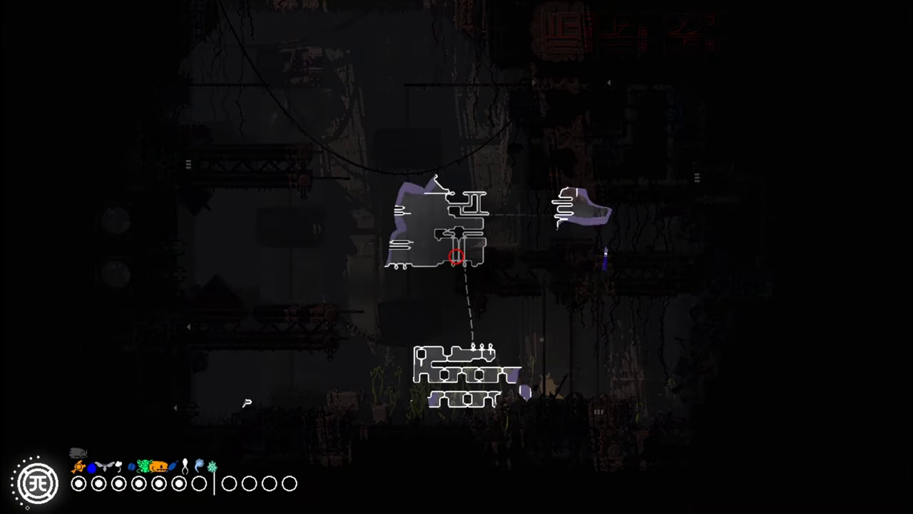
{"action": "key", "text": "space"}
{"action": "key", "text": "Right"}
{"action": "key", "text": "Right"}
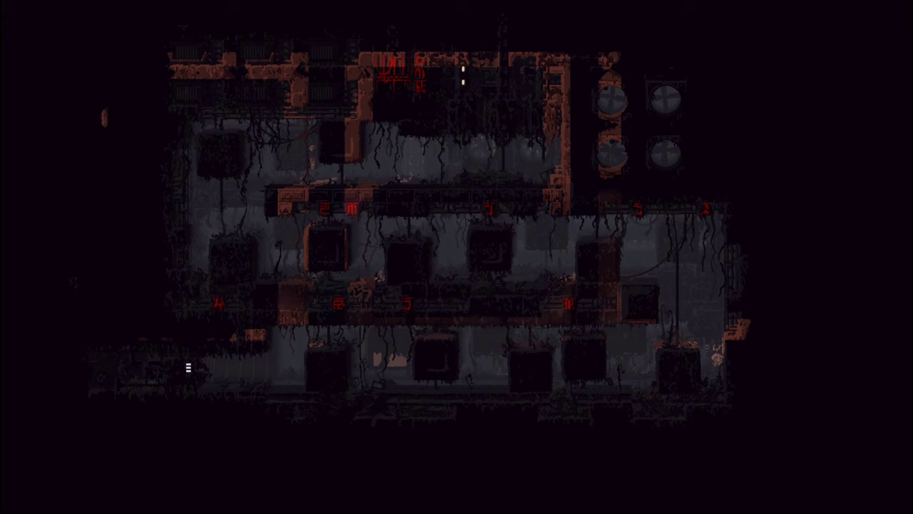
{"action": "key", "text": "Left"}
{"action": "key", "text": "Left"}
{"action": "key", "text": "Left"}
{"action": "key", "text": "Down"}
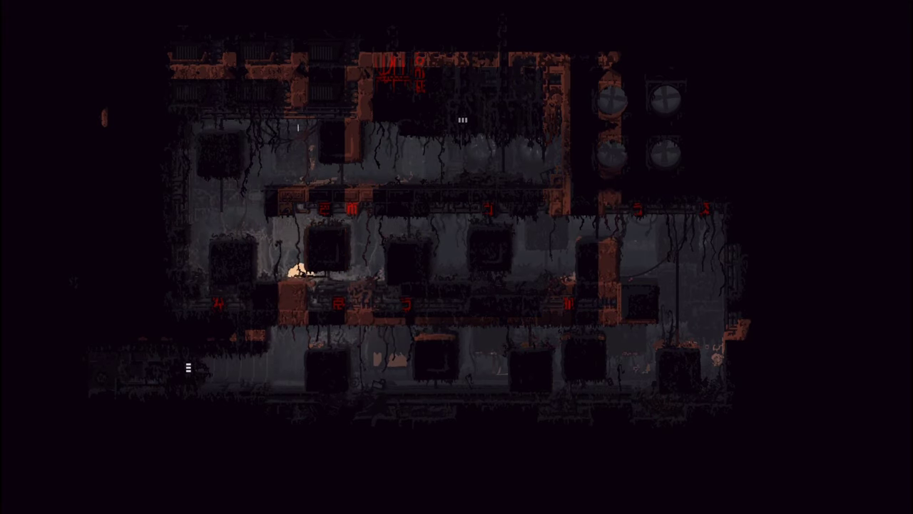
{"action": "key", "text": "Right"}
{"action": "key", "text": "Right"}
{"action": "key", "text": "Right"}
{"action": "key", "text": "Right"}
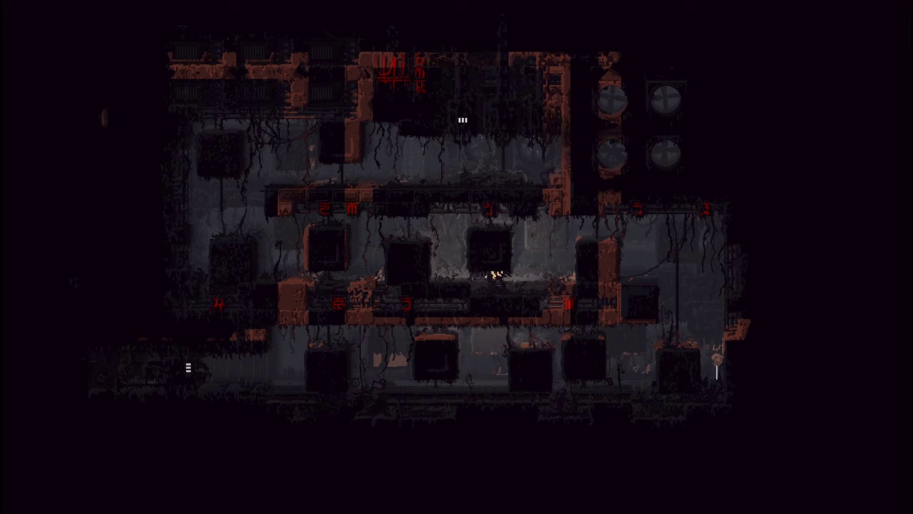
{"action": "key", "text": "Right"}
{"action": "key", "text": "Right"}
{"action": "key", "text": "Right"}
{"action": "key", "text": "Right"}
{"action": "key", "text": "Down"}
{"action": "key", "text": "Right"}
{"action": "key", "text": "Left"}
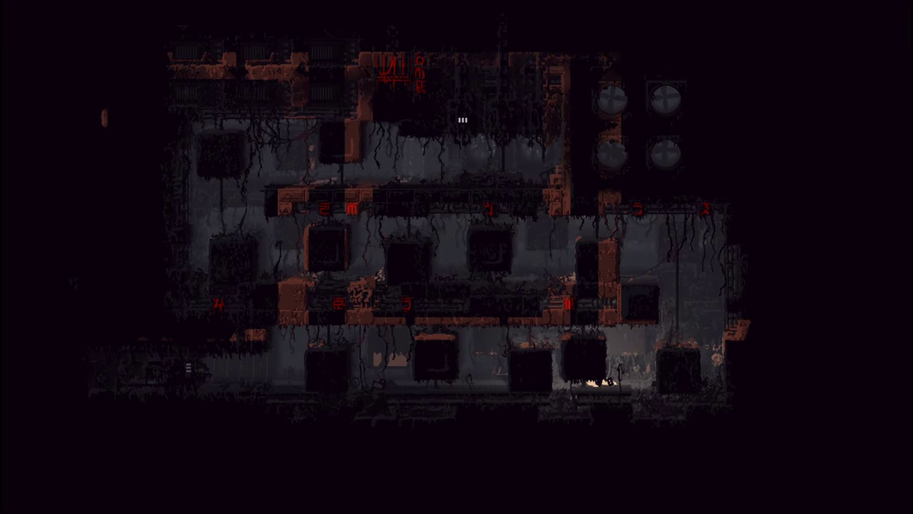
{"action": "key", "text": "Left"}
{"action": "key", "text": "Left"}
{"action": "key", "text": "Left"}
{"action": "key", "text": "Left"}
{"action": "key", "text": "Left"}
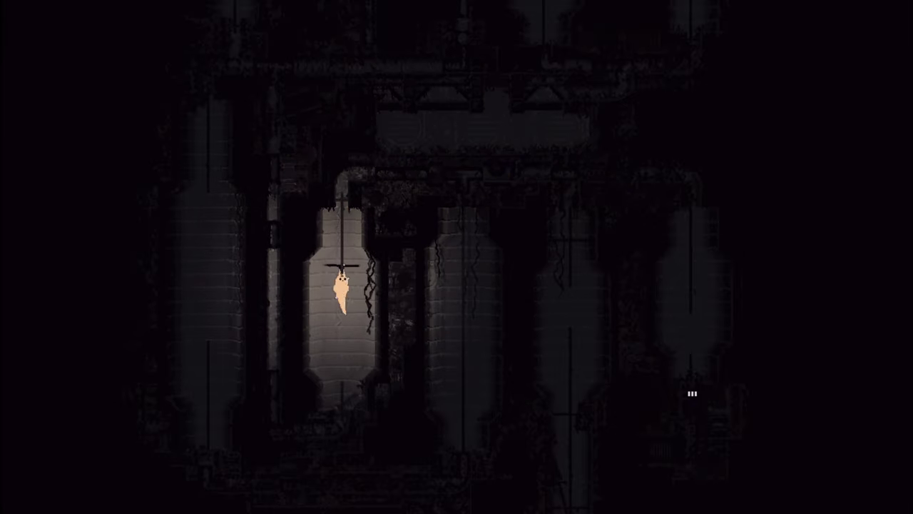
{"action": "key", "text": "Down"}
{"action": "key", "text": "Down"}
{"action": "key", "text": "Down"}
{"action": "key", "text": "Left"}
{"action": "key", "text": "Left"}
{"action": "key", "text": "Left"}
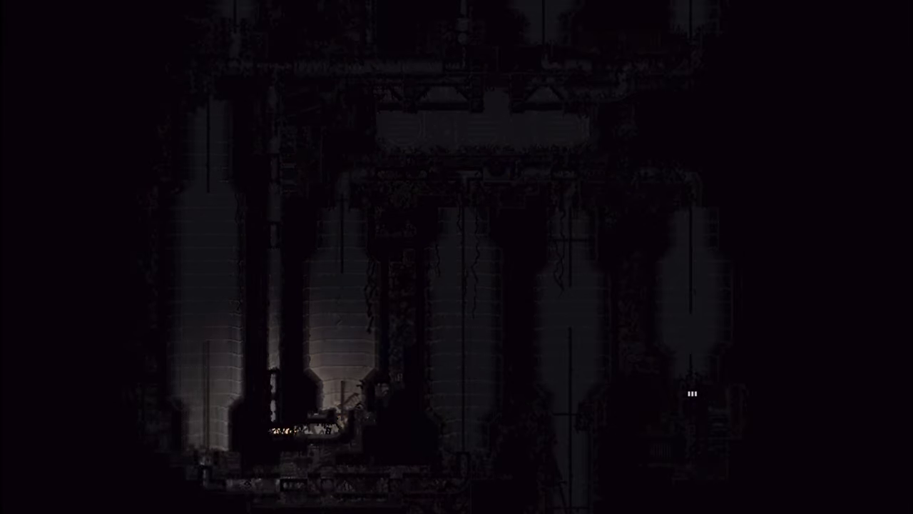
{"action": "key", "text": "Left"}
{"action": "key", "text": "Up"}
{"action": "key", "text": "Up"}
{"action": "key", "text": "Up"}
{"action": "key", "text": "Up"}
{"action": "key", "text": "Up"}
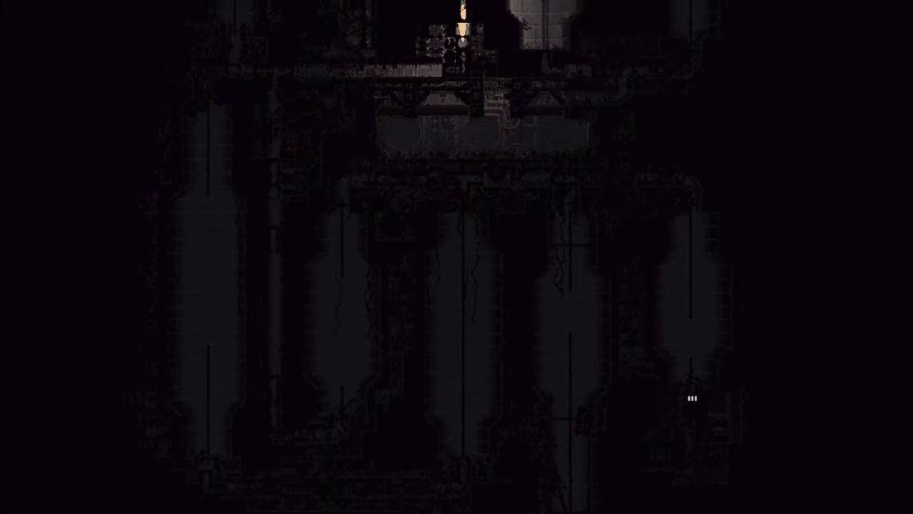
{"action": "key", "text": "Up"}
{"action": "key", "text": "Up"}
{"action": "key", "text": "Up"}
{"action": "key", "text": "Up"}
{"action": "key", "text": "Up"}
{"action": "key", "text": "Up"}
{"action": "key", "text": "Up"}
{"action": "key", "text": "Up"}
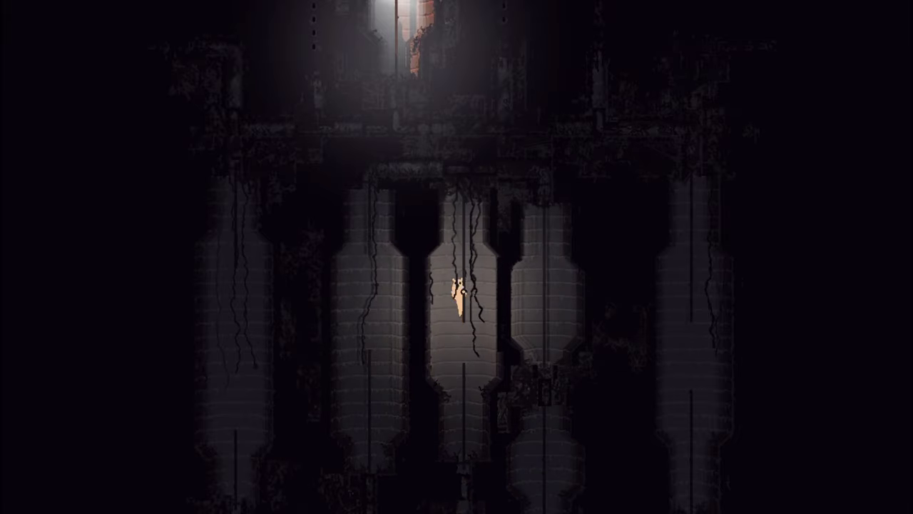
{"action": "key", "text": "Up"}
{"action": "key", "text": "Up"}
{"action": "key", "text": "Up"}
{"action": "key", "text": "Up"}
{"action": "key", "text": "Up"}
{"action": "key", "text": "Up"}
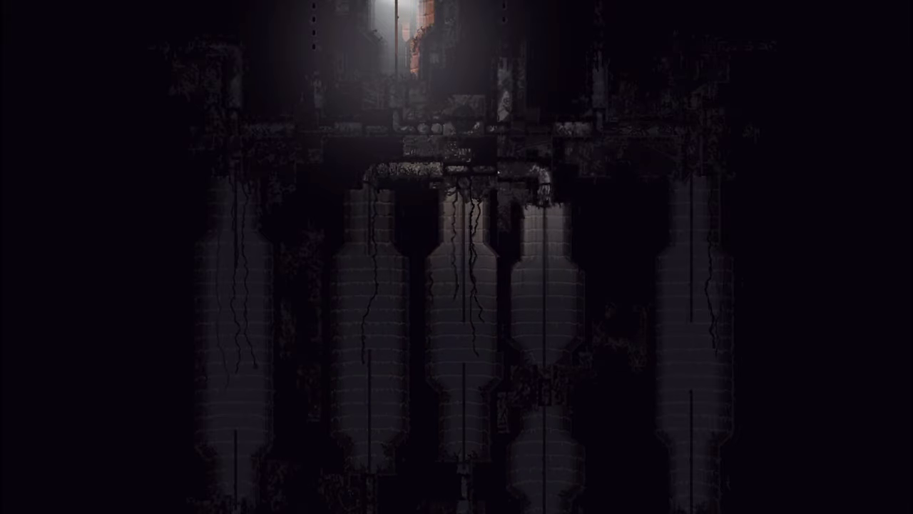
{"action": "key", "text": "space"}
{"action": "key", "text": "space"}
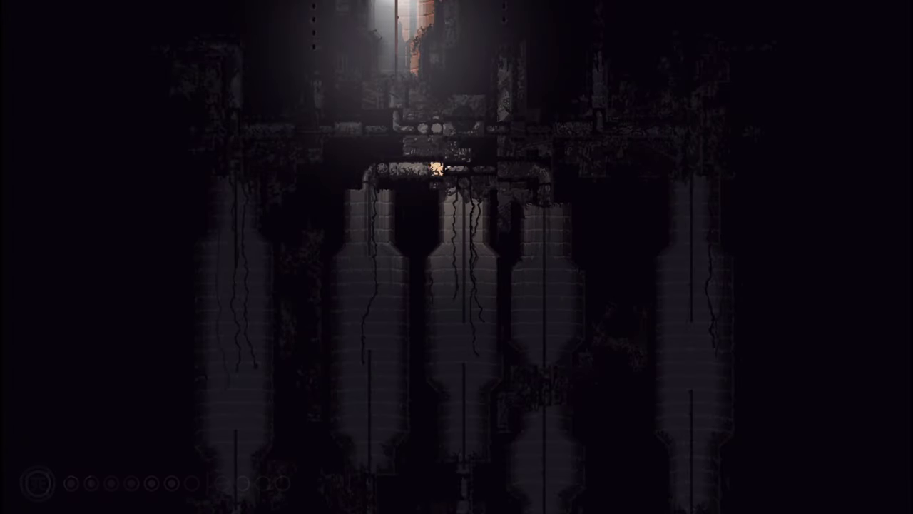
{"action": "key", "text": "space"}
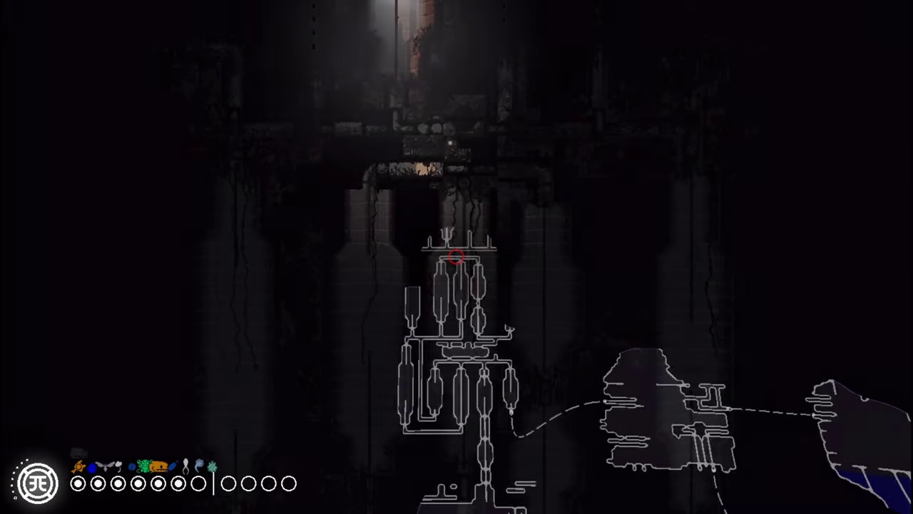
{"action": "key", "text": "space"}
{"action": "key", "text": "space"}
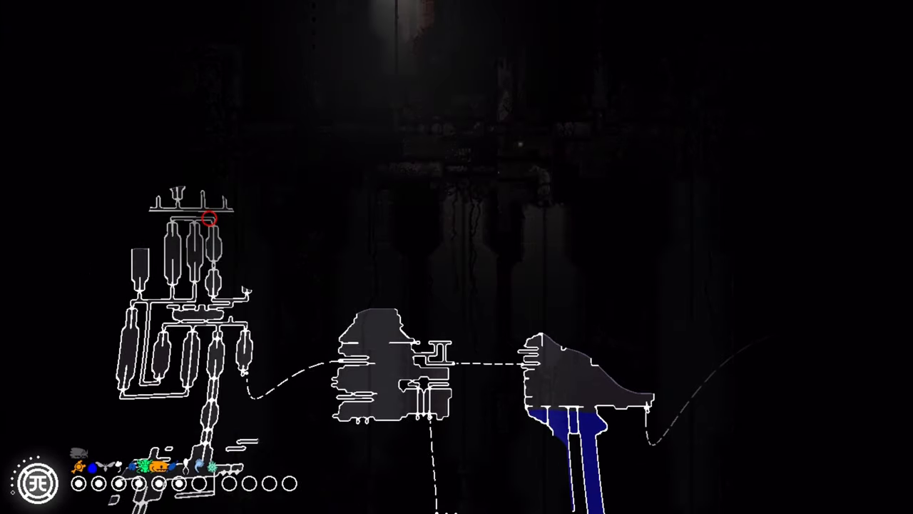
{"action": "key", "text": "space"}
{"action": "key", "text": "Down"}
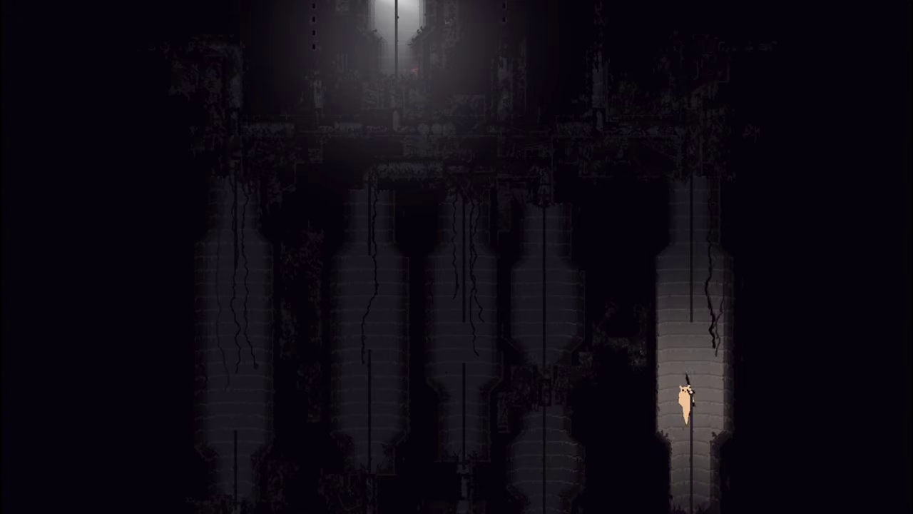
{"action": "key", "text": "Up"}
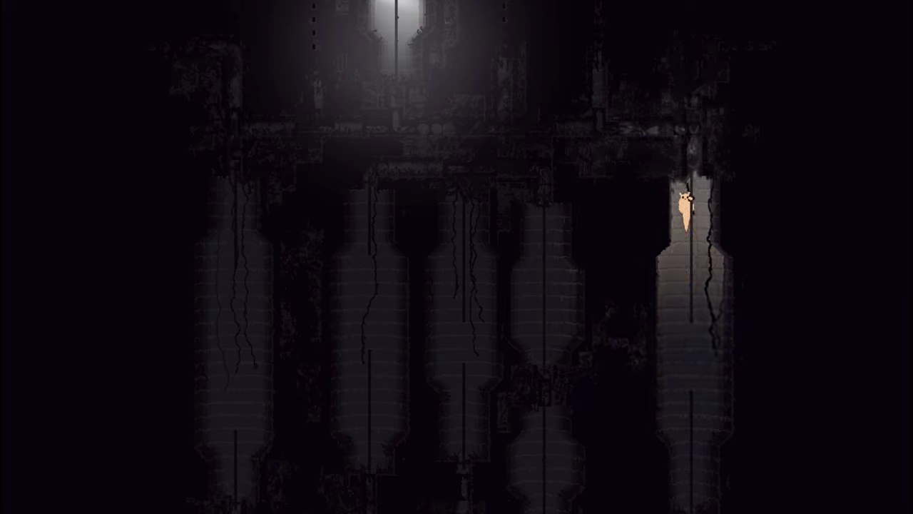
{"action": "key", "text": "Up"}
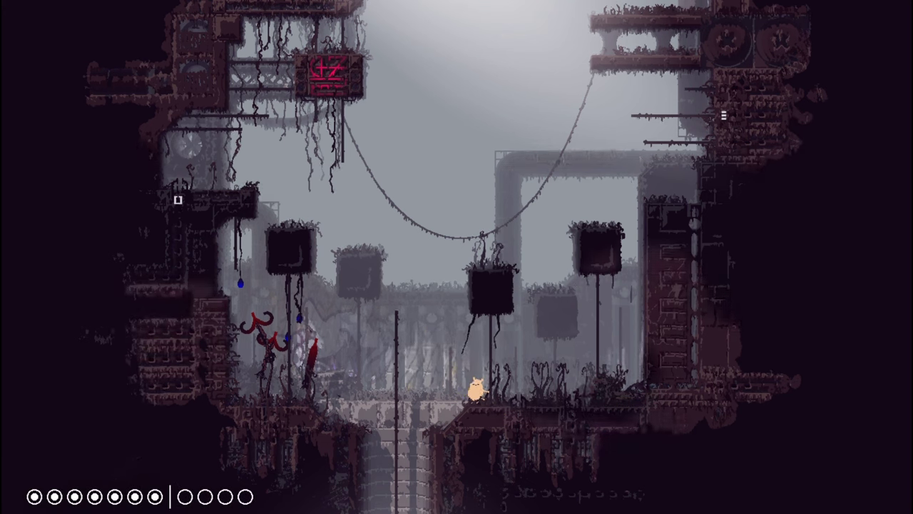
{"action": "key", "text": "Left"}
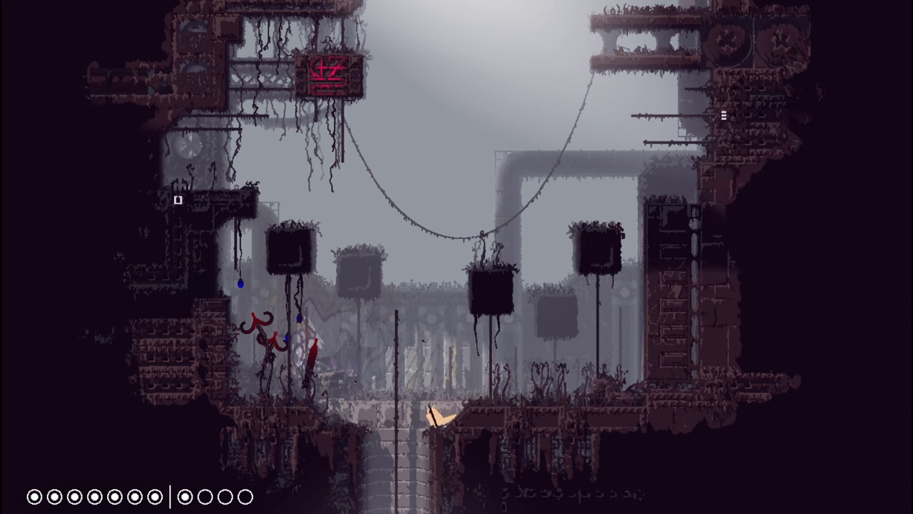
{"action": "key", "text": "Left"}
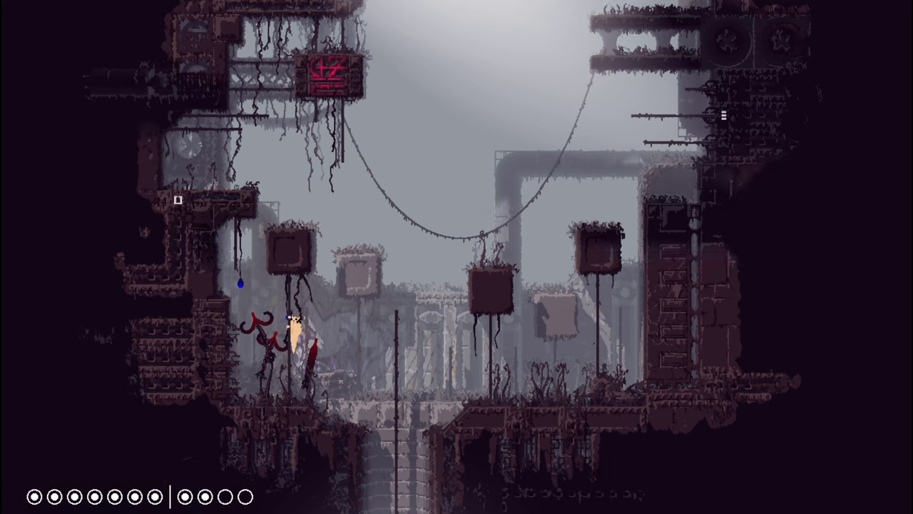
{"action": "key", "text": "Left"}
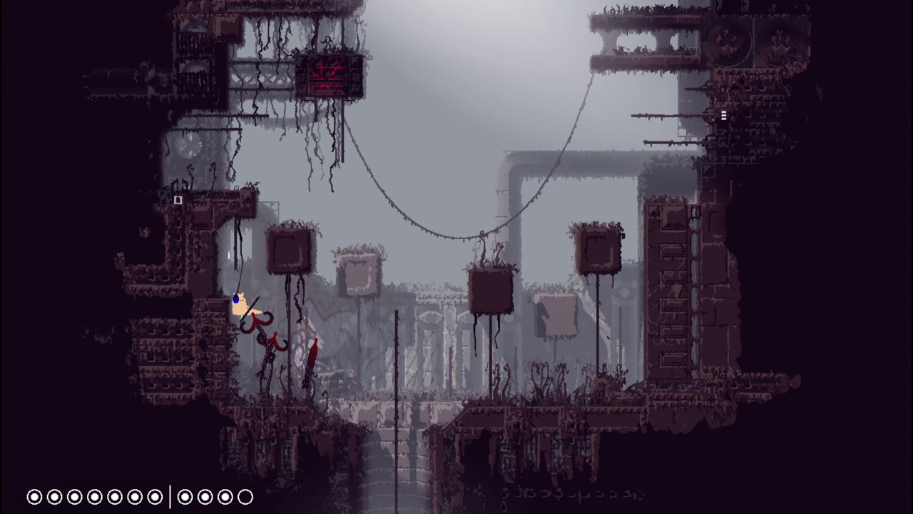
{"action": "key", "text": "Down"}
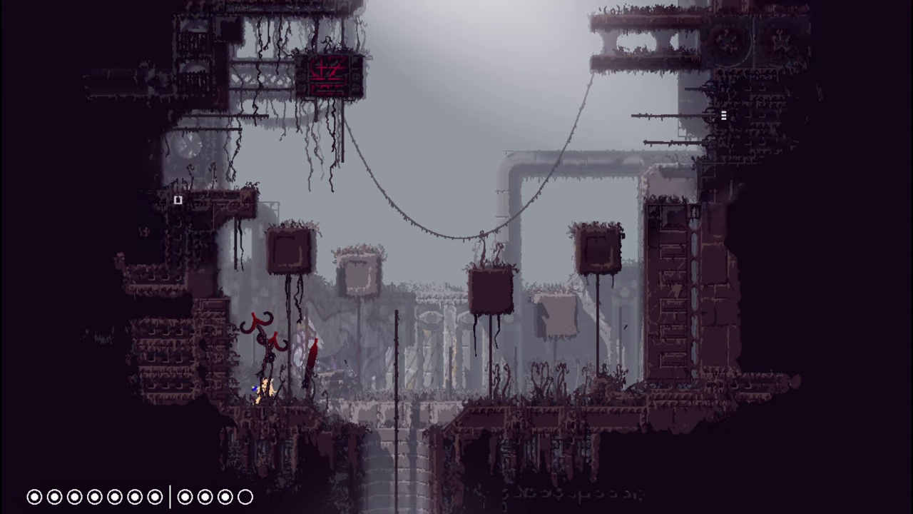
{"action": "key", "text": "Right"}
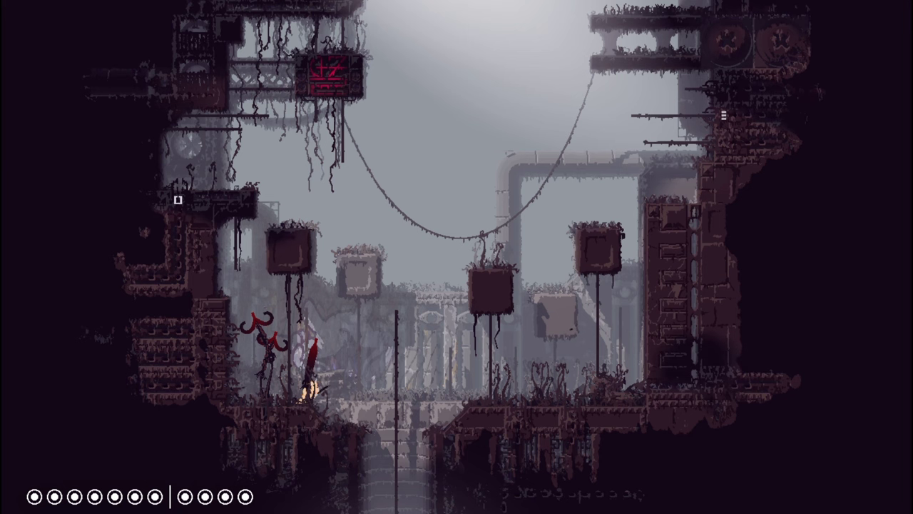
{"action": "key", "text": "Right"}
{"action": "key", "text": "Up"}
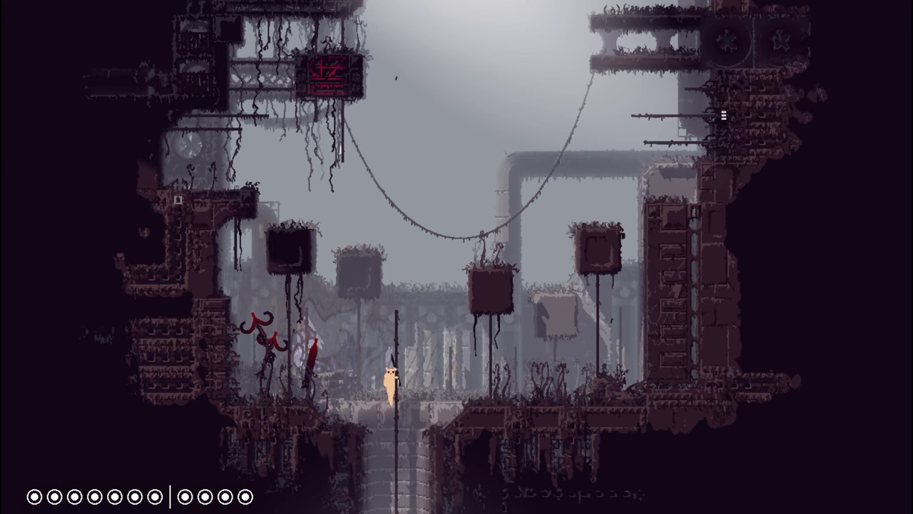
{"action": "key", "text": "Up"}
{"action": "key", "text": "Left"}
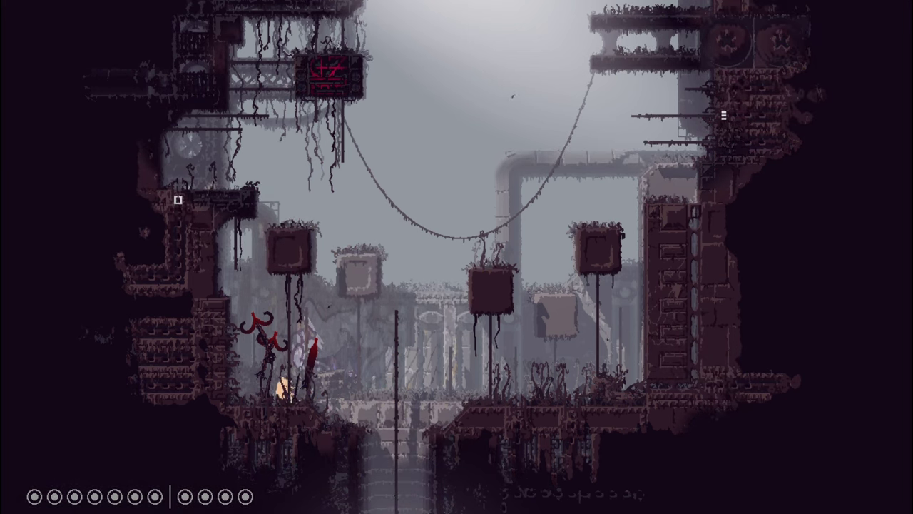
{"action": "key", "text": "Up"}
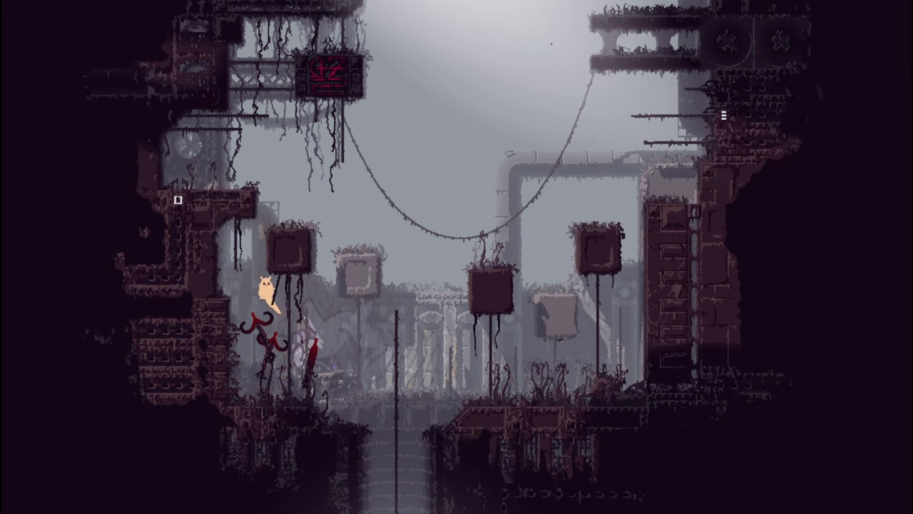
{"action": "key", "text": "Up"}
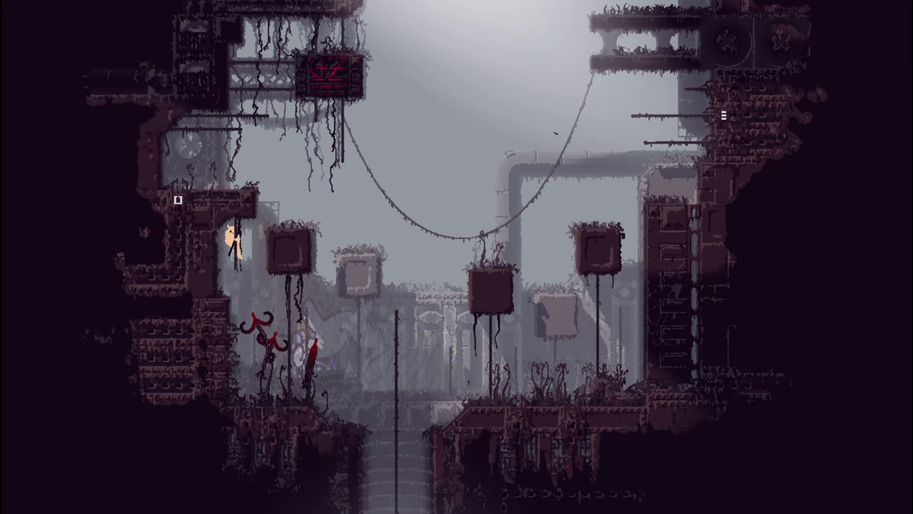
{"action": "key", "text": "Up"}
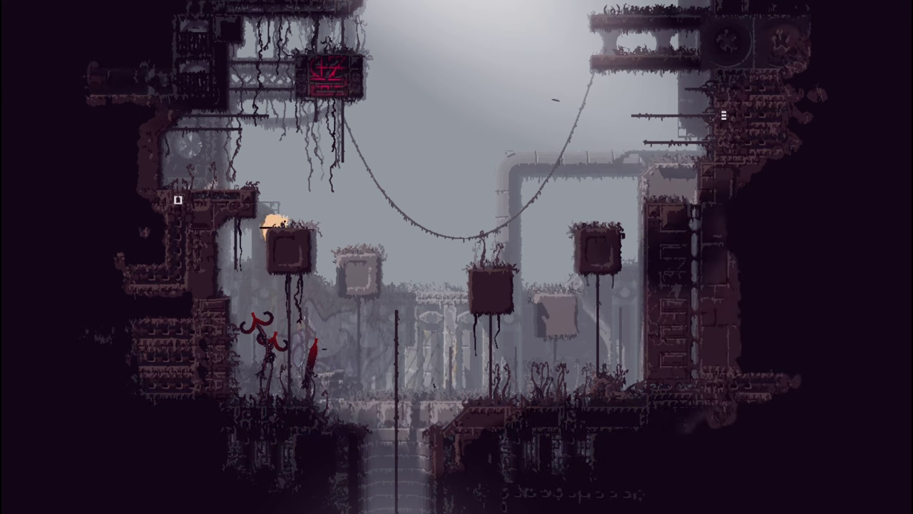
{"action": "key", "text": "Right"}
{"action": "key", "text": "Left"}
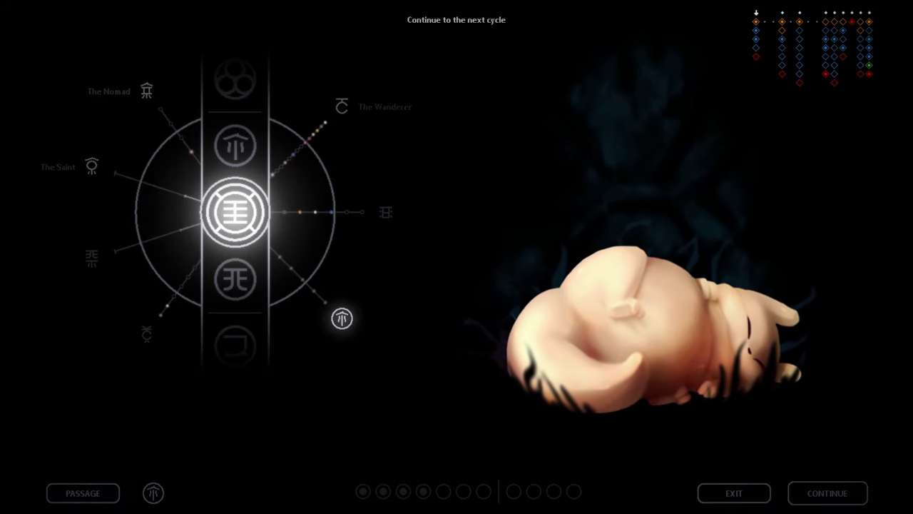
{"action": "key", "text": "Return"}
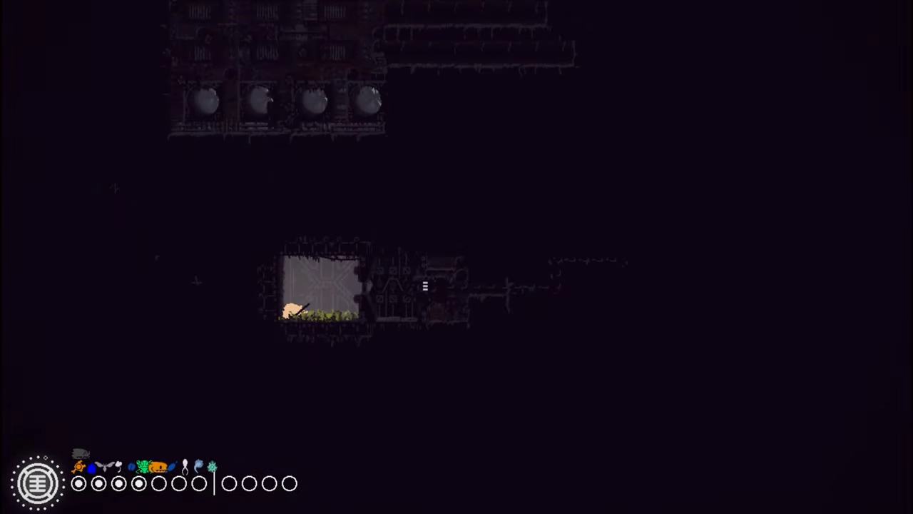
{"action": "key", "text": "Right"}
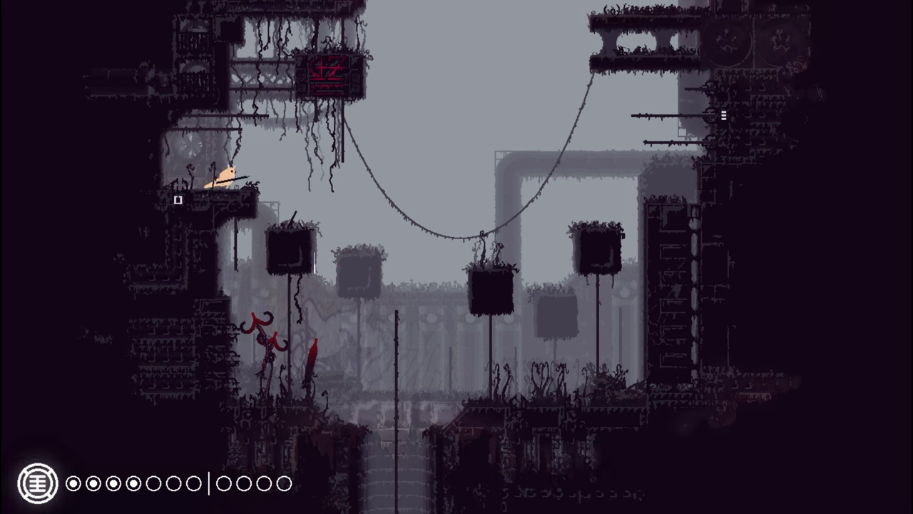
{"action": "key", "text": "Down"}
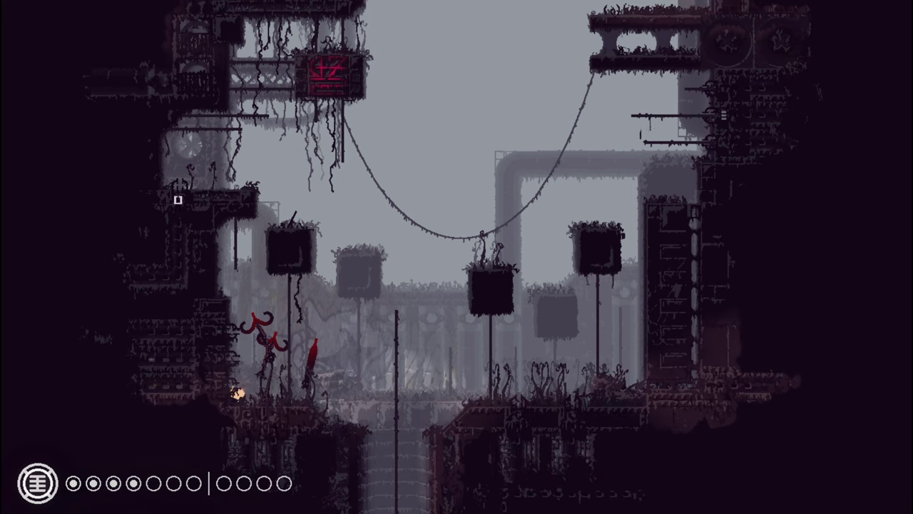
{"action": "key", "text": "Down"}
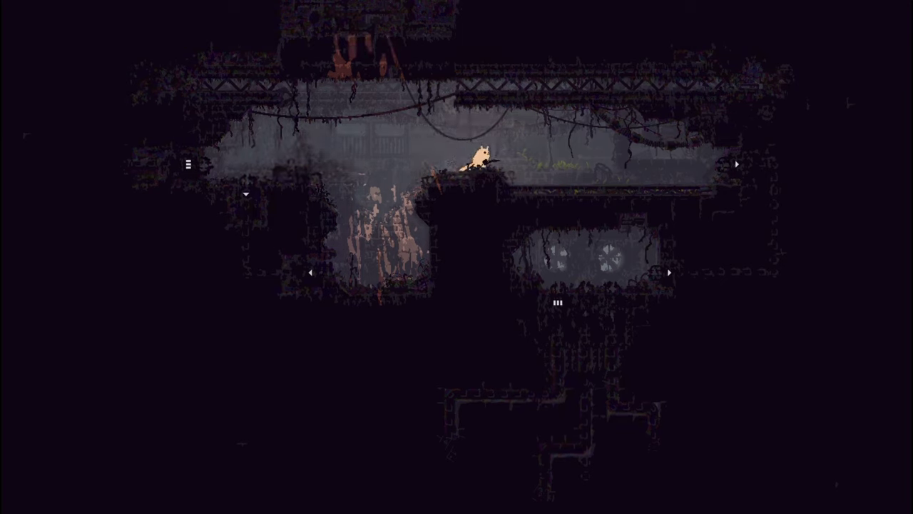
{"action": "key", "text": "Right"}
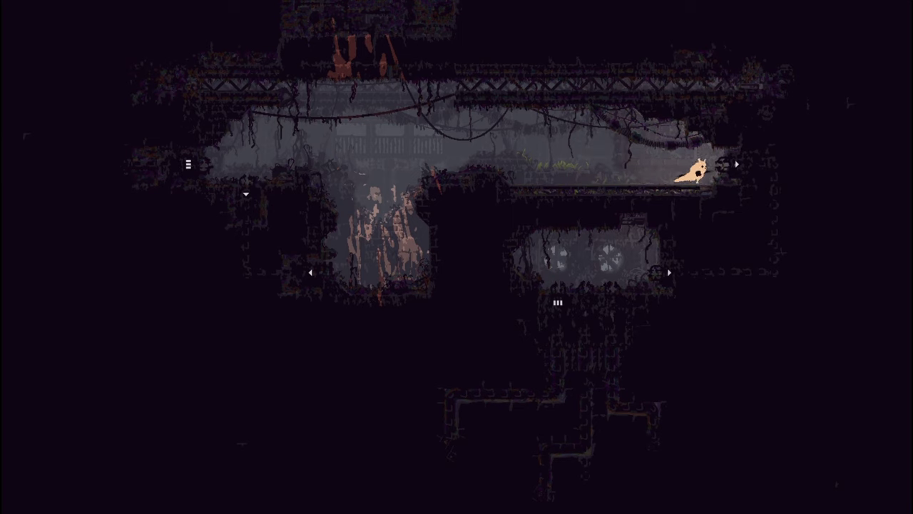
{"action": "key", "text": "Right"}
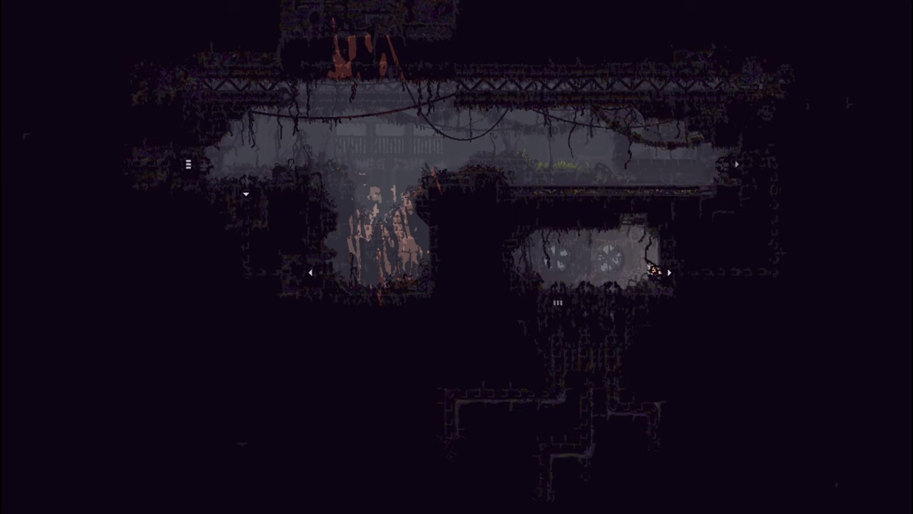
{"action": "key", "text": "Down"}
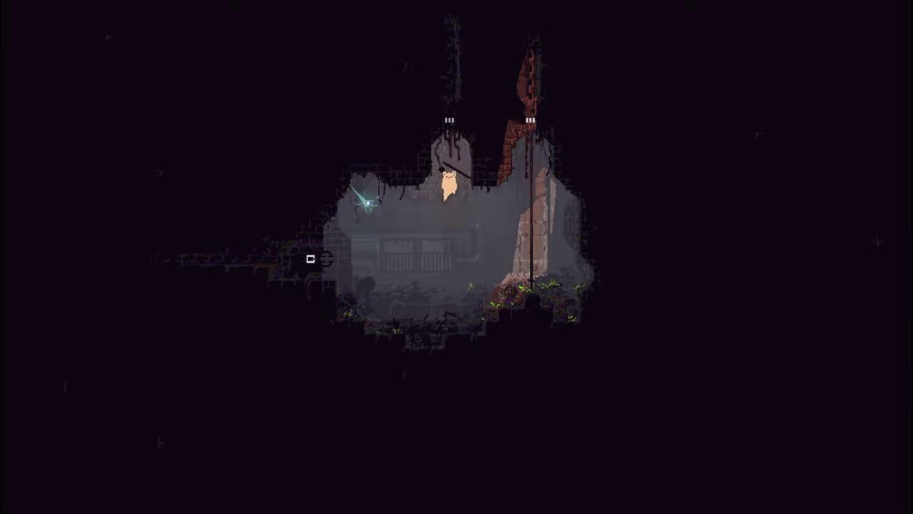
{"action": "key", "text": "Left"}
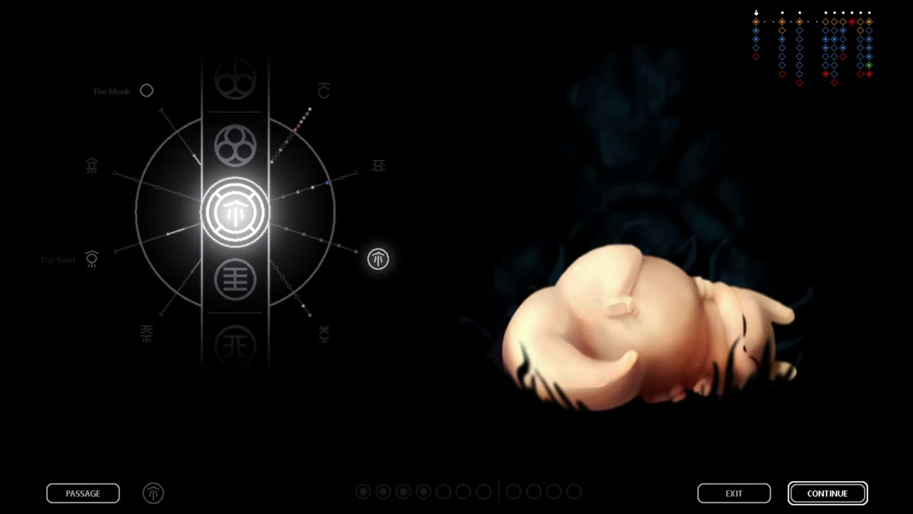
{"action": "key", "text": "Return"}
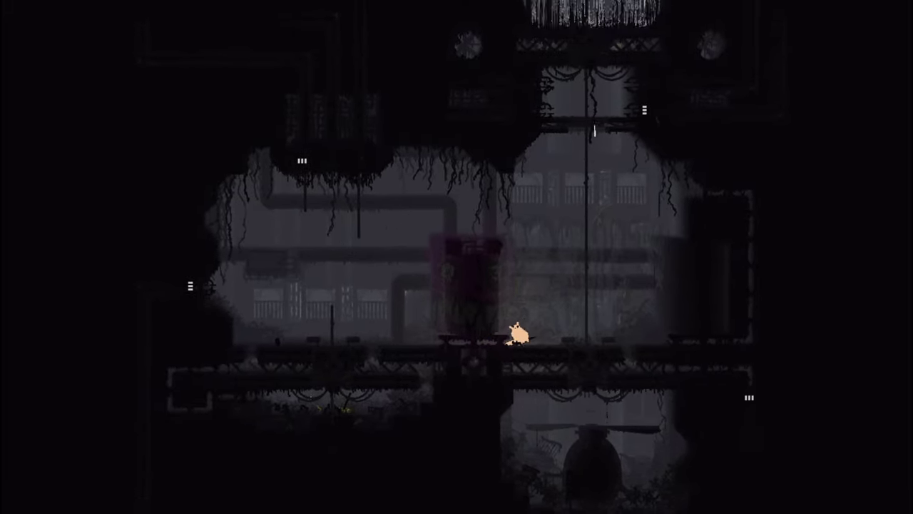
{"action": "key", "text": "Right"}
{"action": "key", "text": "Right"}
{"action": "key", "text": "Up"}
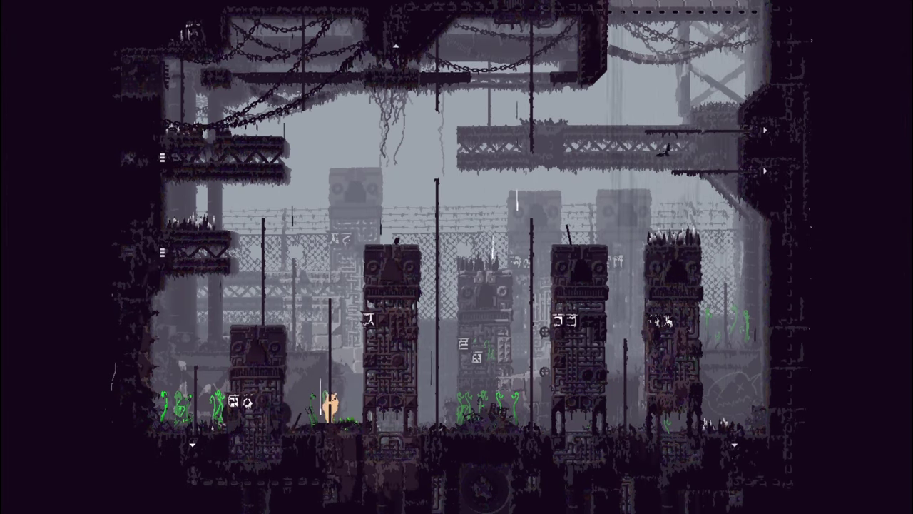
{"action": "key", "text": "Down"}
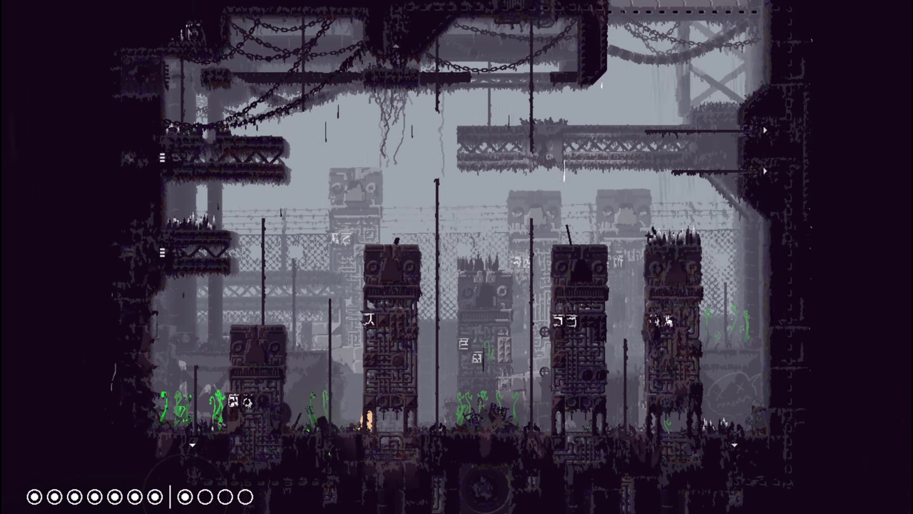
{"action": "key", "text": "Left"}
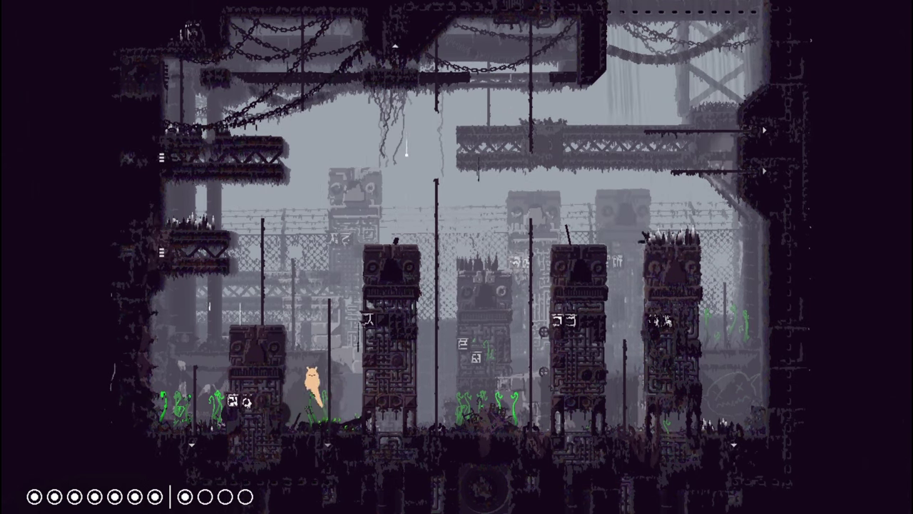
{"action": "key", "text": "Right"}
{"action": "key", "text": "Up"}
{"action": "key", "text": "Up"}
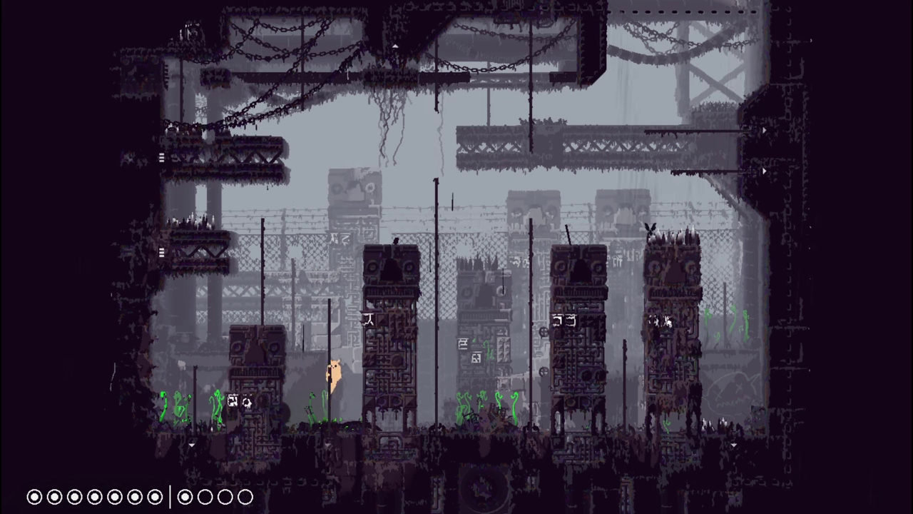
{"action": "key", "text": "Up"}
{"action": "key", "text": "Up"}
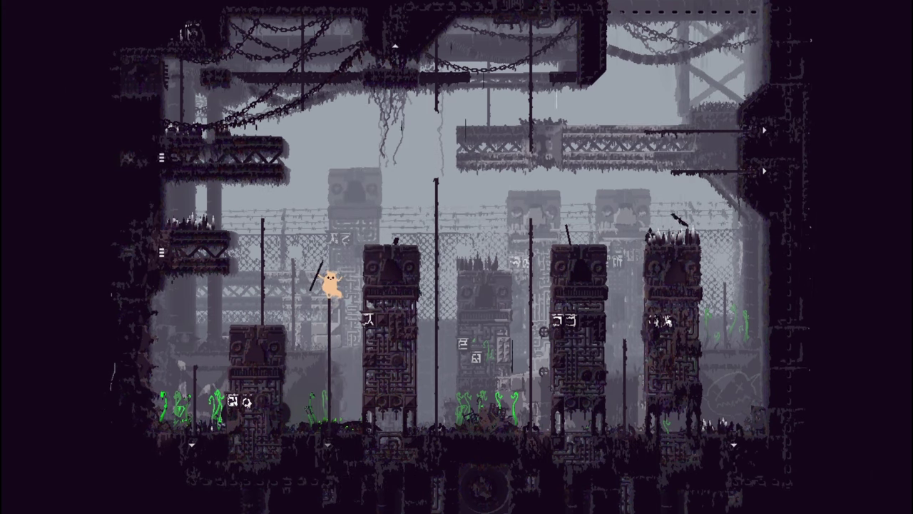
{"action": "key", "text": "Left"}
{"action": "key", "text": "Right"}
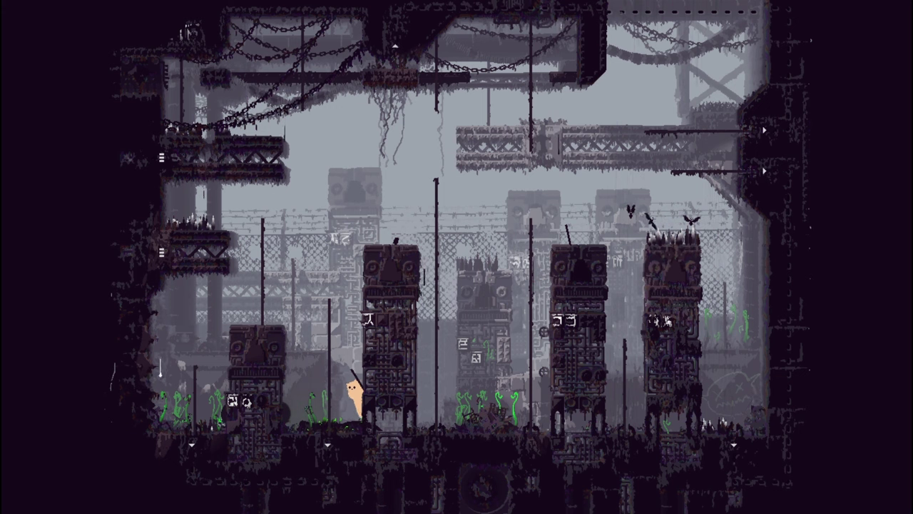
{"action": "key", "text": "Right"}
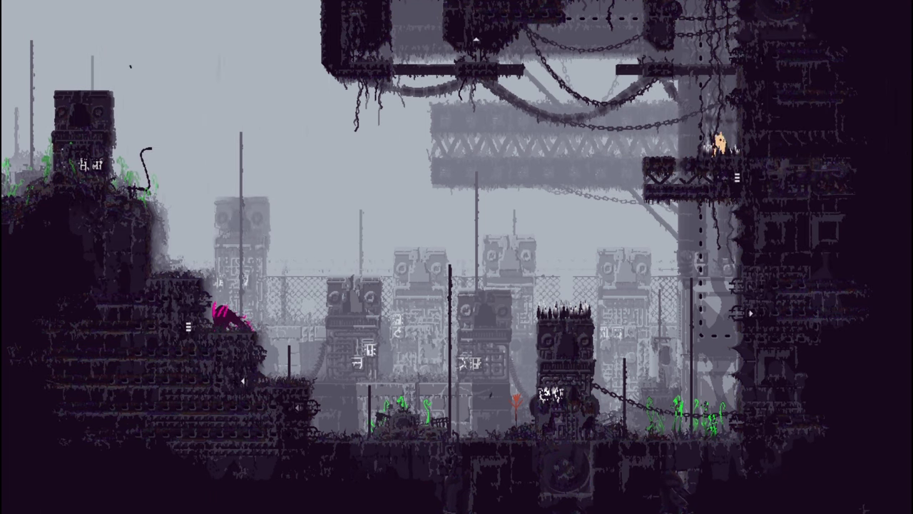
{"action": "key", "text": "Tab"}
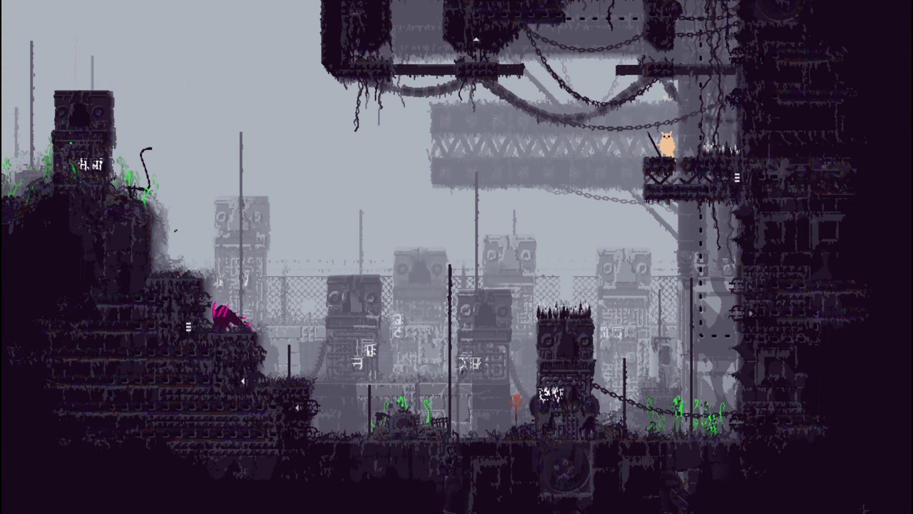
{"action": "key", "text": "Right"}
{"action": "key", "text": "Left"}
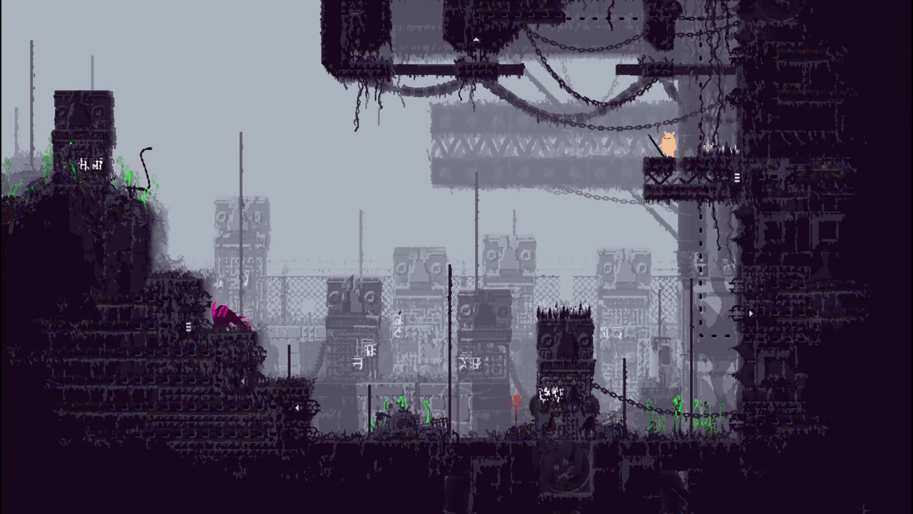
{"action": "key", "text": "Left"}
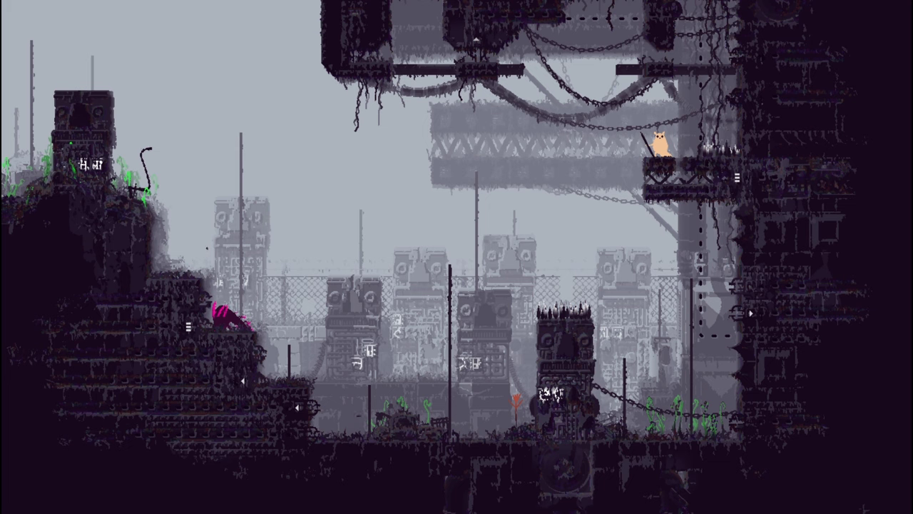
{"action": "key", "text": "Left"}
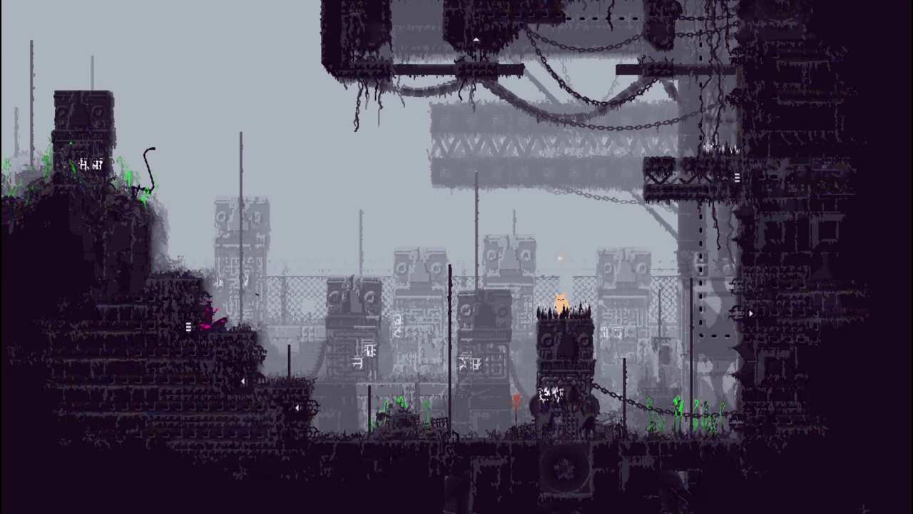
{"action": "key", "text": "Left"}
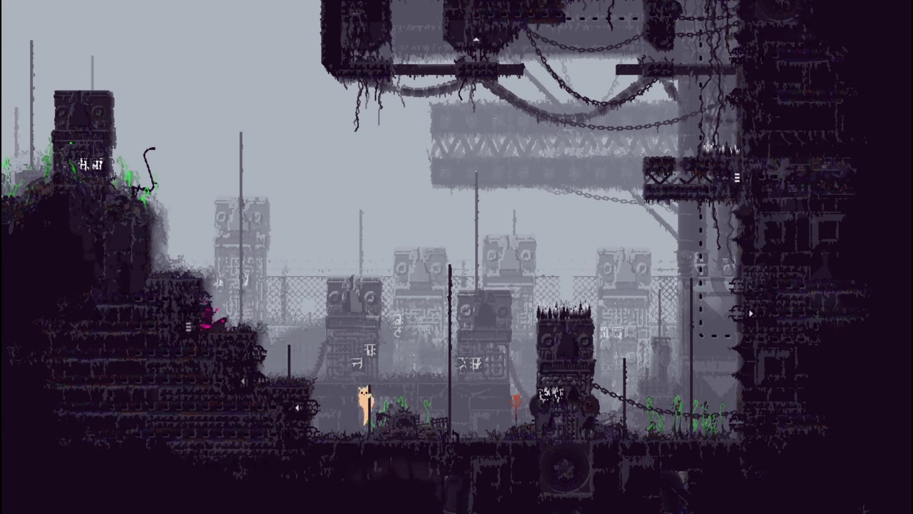
{"action": "key", "text": "z"}
{"action": "key", "text": "Up"}
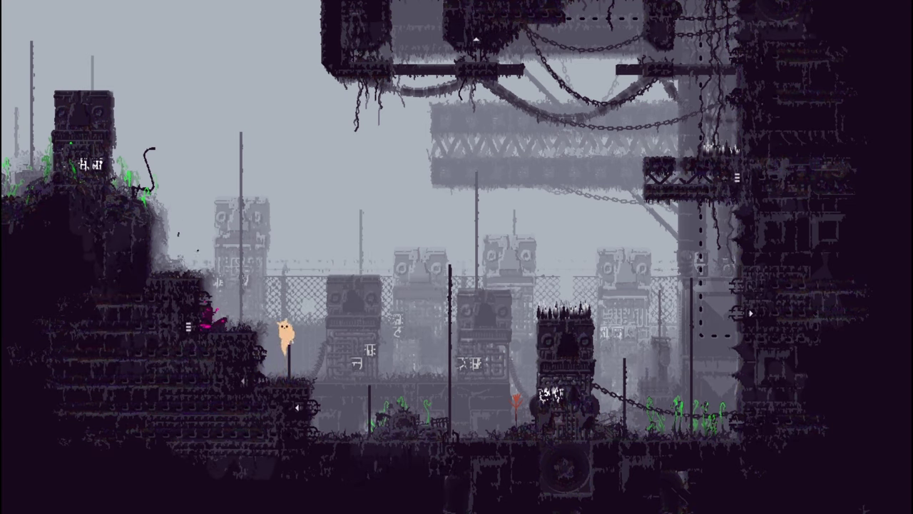
{"action": "key", "text": "Left"}
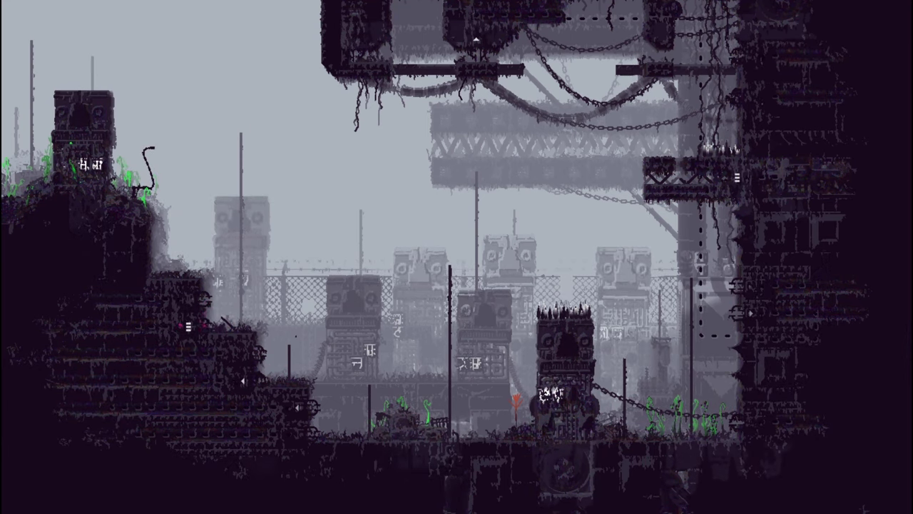
{"action": "key", "text": "Left"}
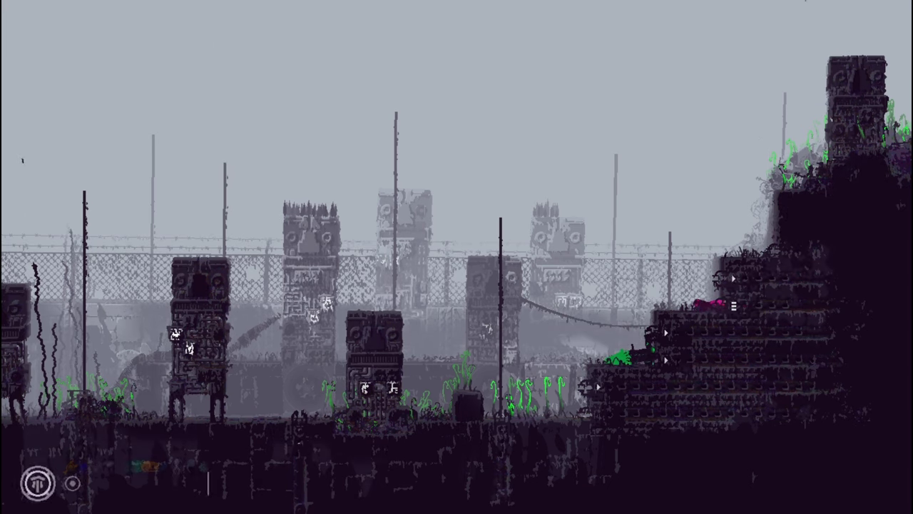
{"action": "key", "text": "Right"}
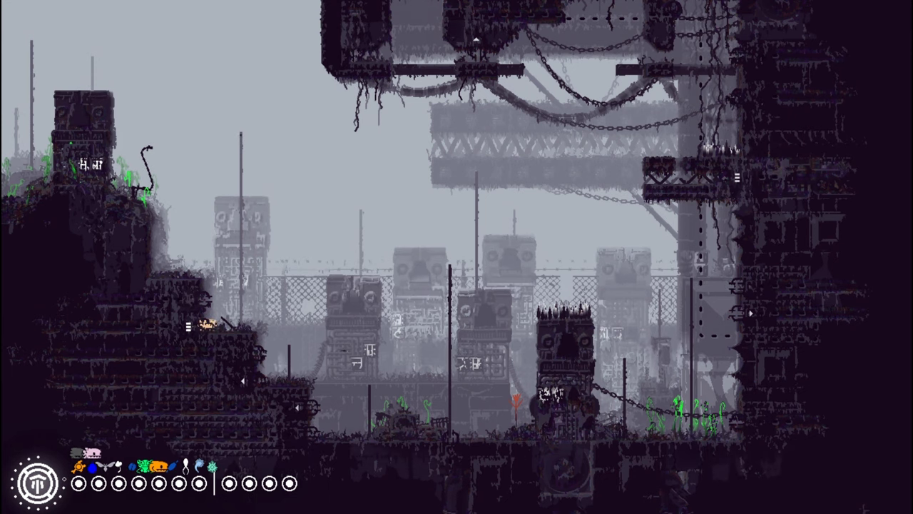
{"action": "key", "text": "Right"}
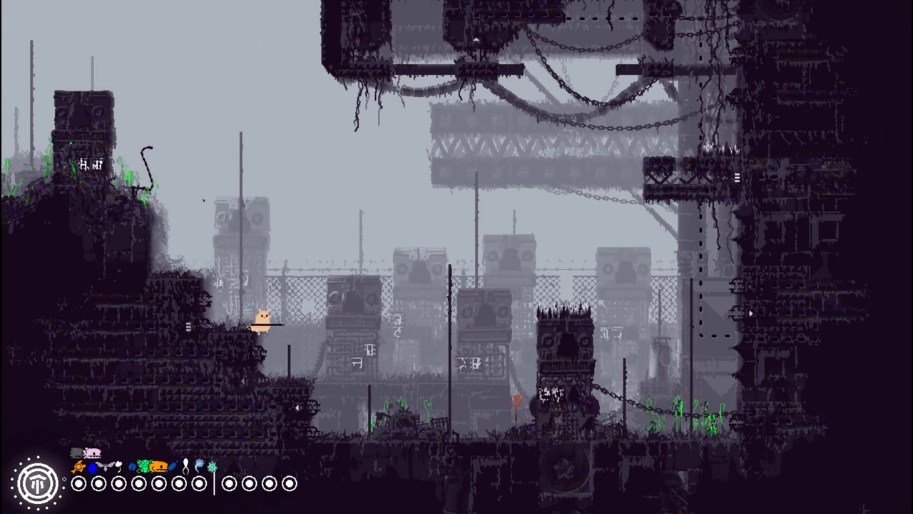
{"action": "key", "text": "Down"}
{"action": "key", "text": "Up"}
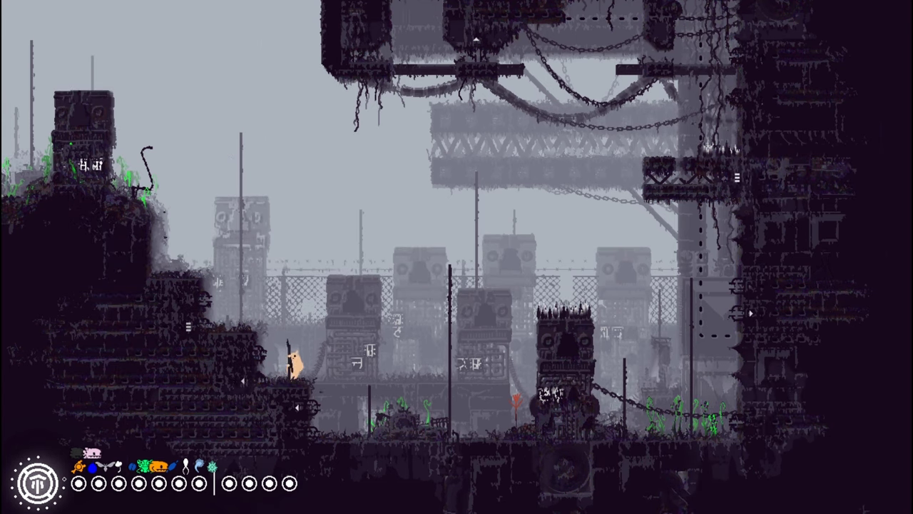
{"action": "key", "text": "Left"}
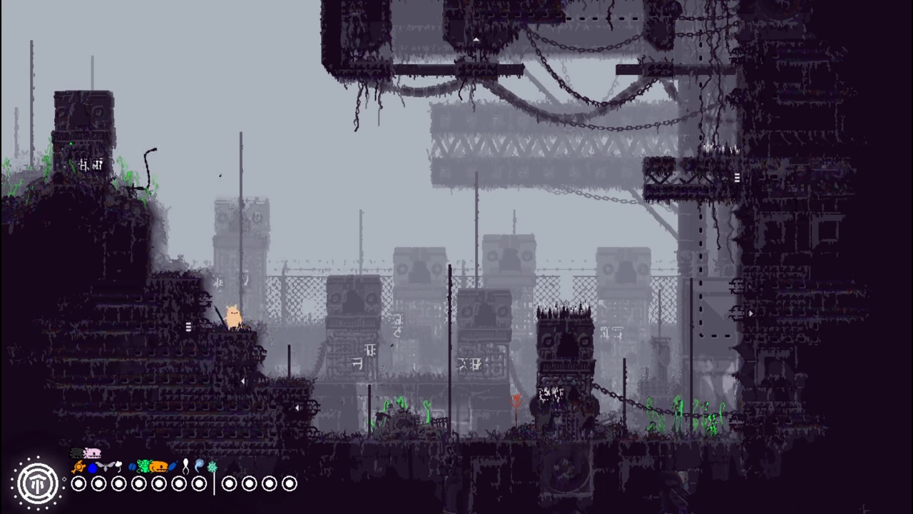
{"action": "key", "text": "Left"}
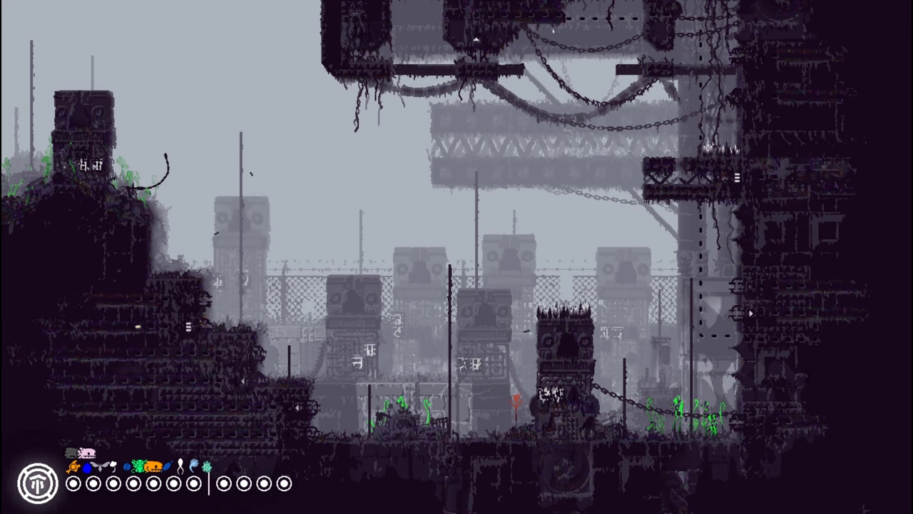
{"action": "key", "text": "Left"}
{"action": "key", "text": "Left"}
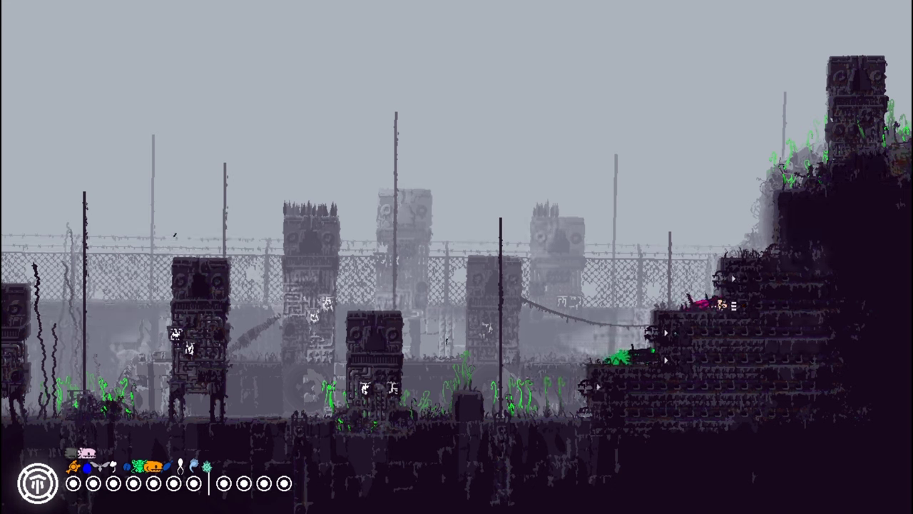
{"action": "key", "text": "Left"}
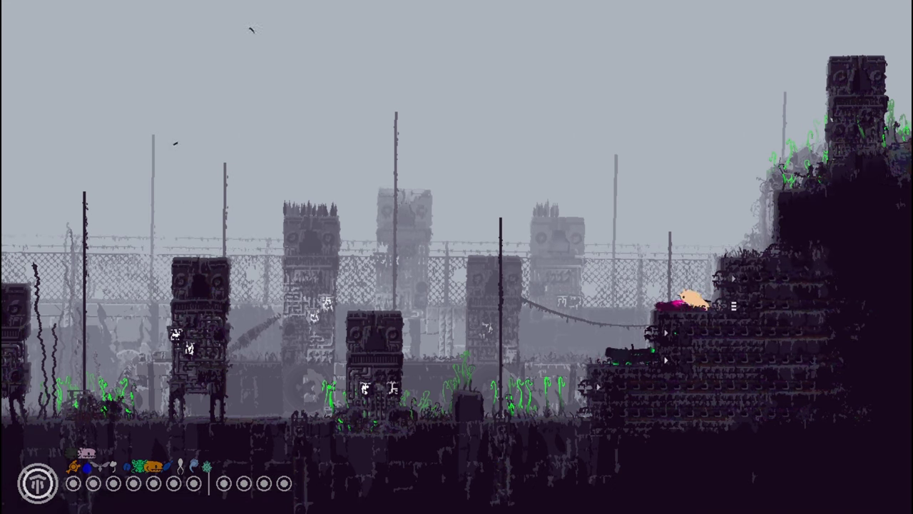
{"action": "key", "text": "Up"}
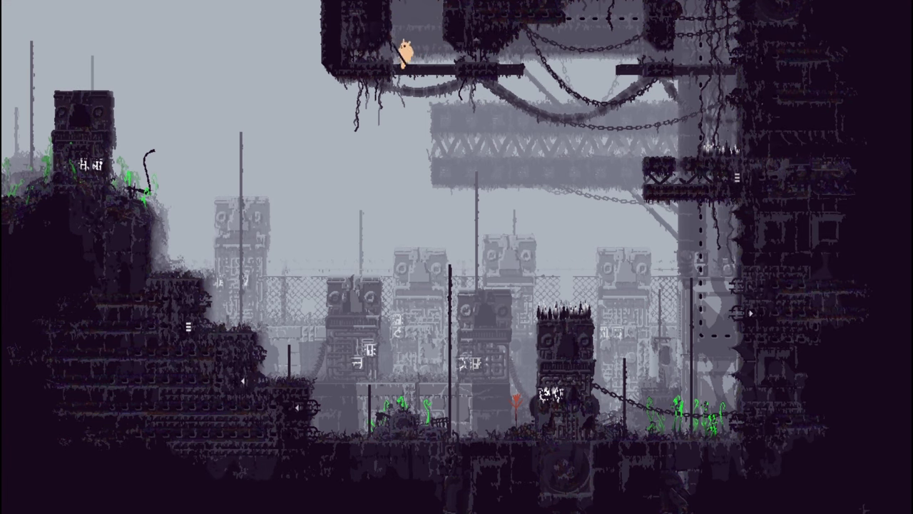
{"action": "key", "text": "Tab"}
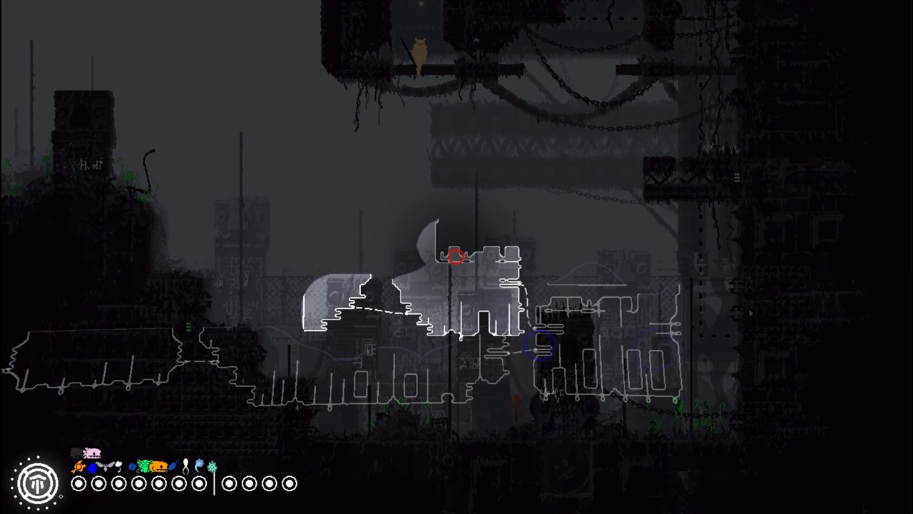
{"action": "key", "text": "Tab"}
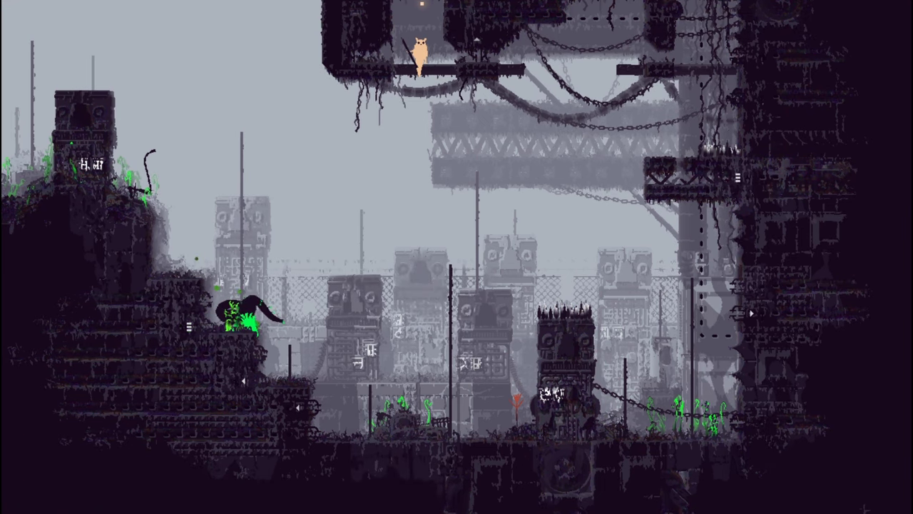
{"action": "key", "text": "Right"}
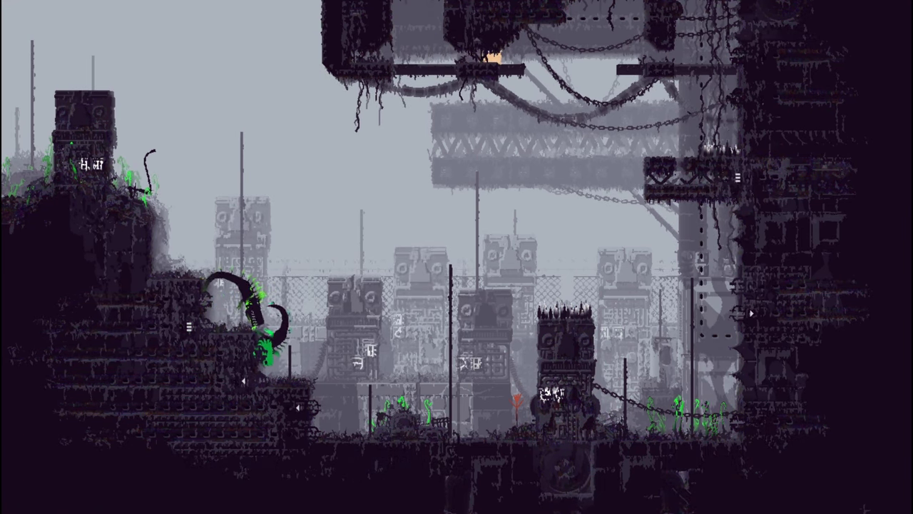
{"action": "key", "text": "Right"}
{"action": "key", "text": "Right"}
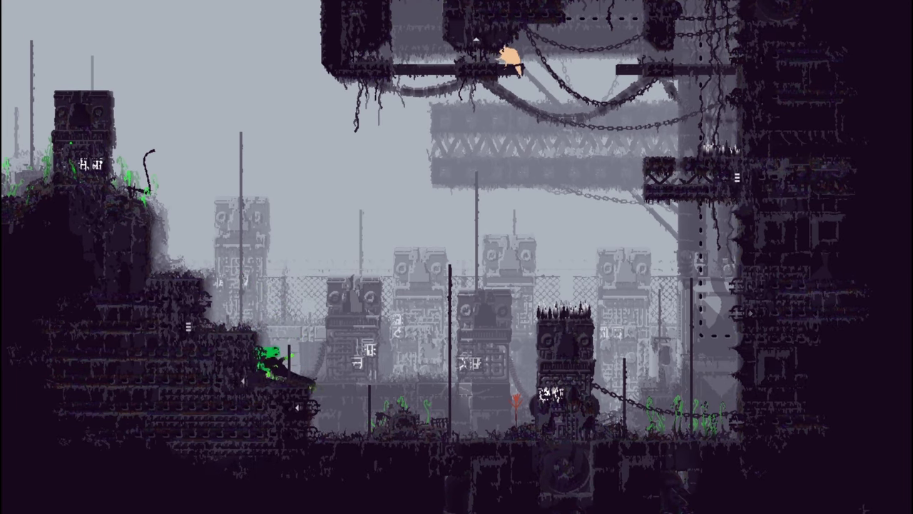
{"action": "key", "text": "Down"}
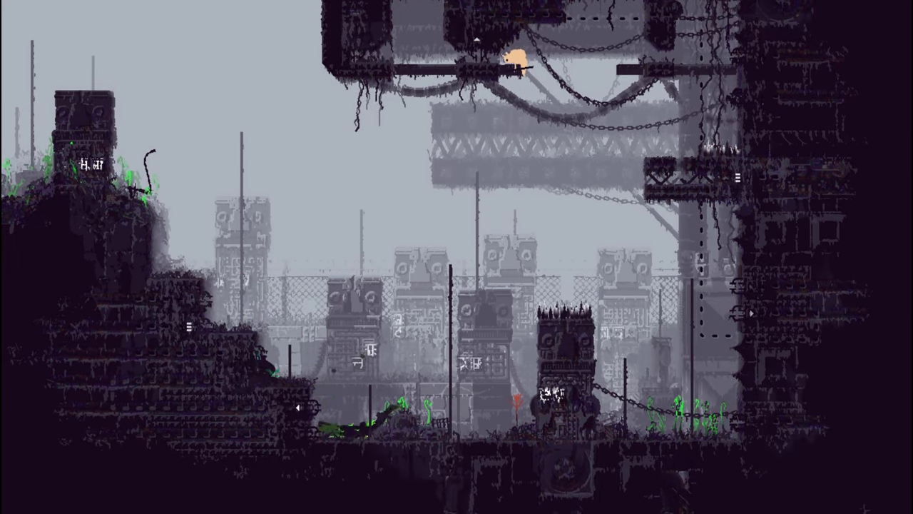
{"action": "key", "text": "Up"}
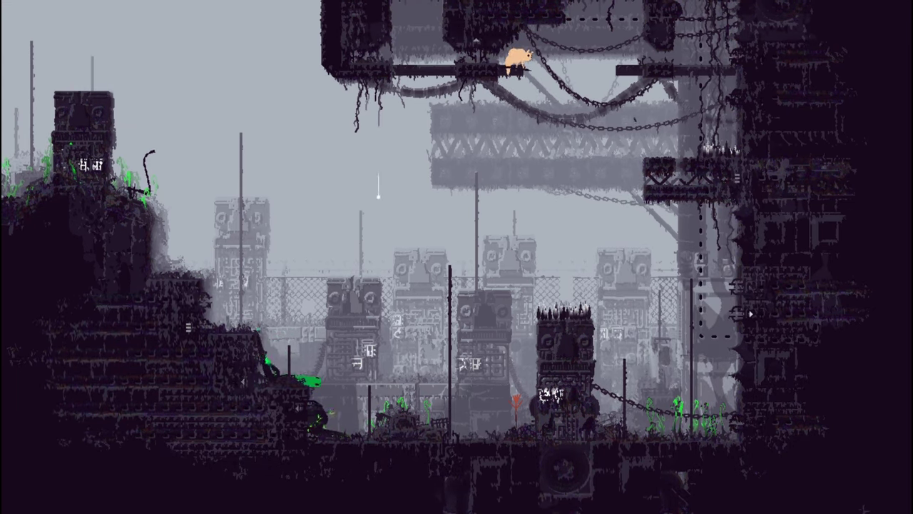
{"action": "key", "text": "Right"}
{"action": "key", "text": "Down"}
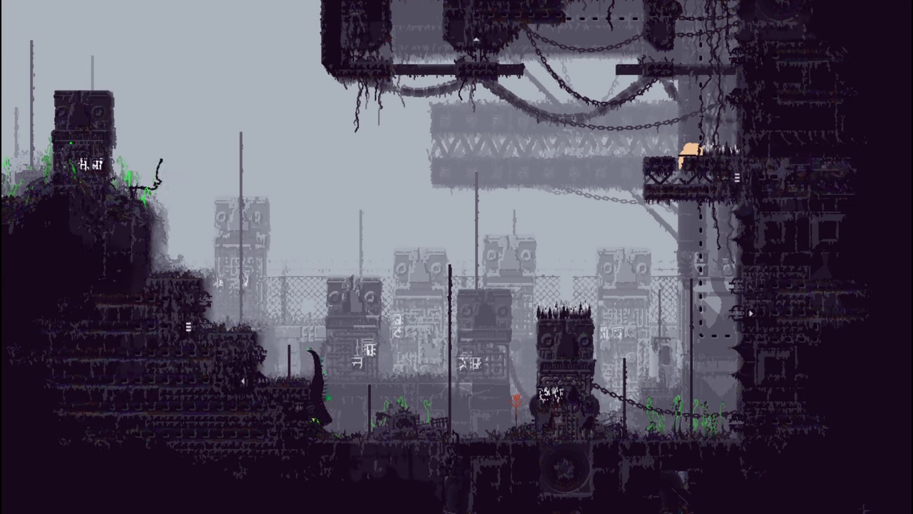
{"action": "key", "text": "Right"}
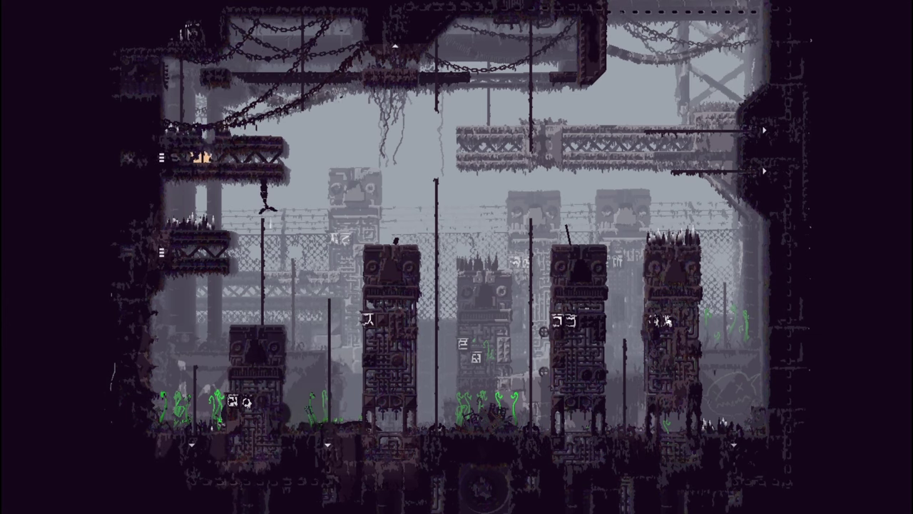
{"action": "key", "text": "Right"}
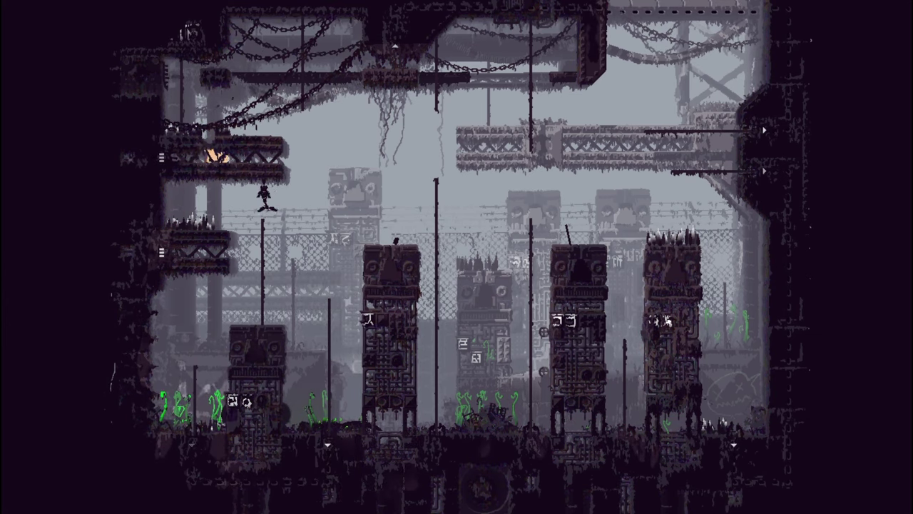
{"action": "key", "text": "Right"}
{"action": "key", "text": "Right"}
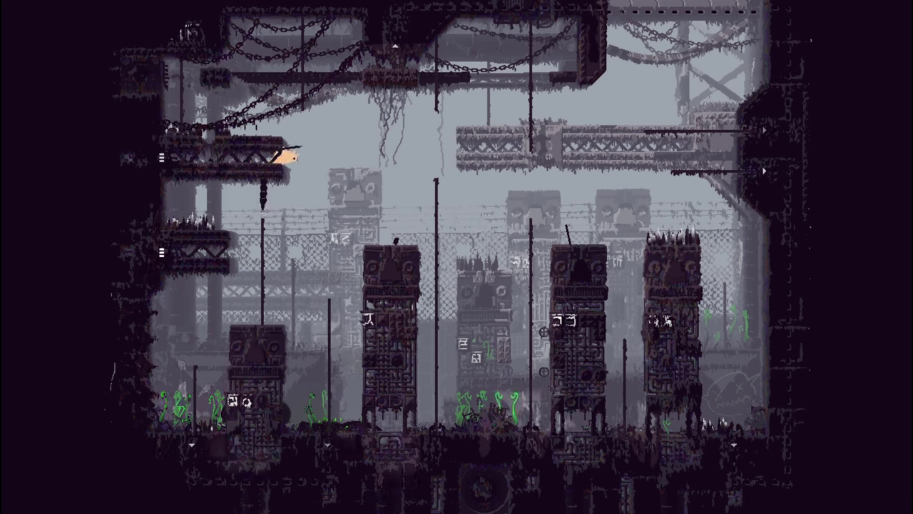
{"action": "key", "text": "Up"}
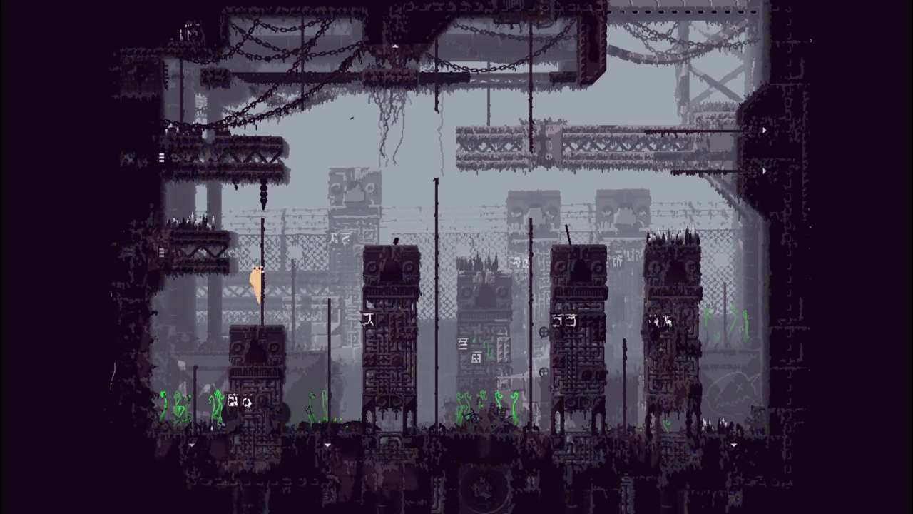
{"action": "key", "text": "Up"}
{"action": "key", "text": "Left"}
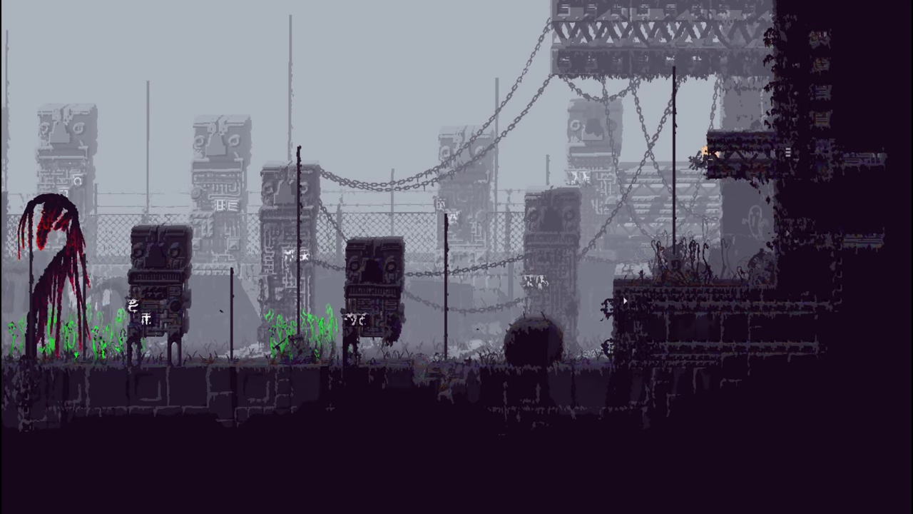
{"action": "key", "text": "Left"}
{"action": "key", "text": "Left"}
{"action": "key", "text": "Left"}
{"action": "key", "text": "Left"}
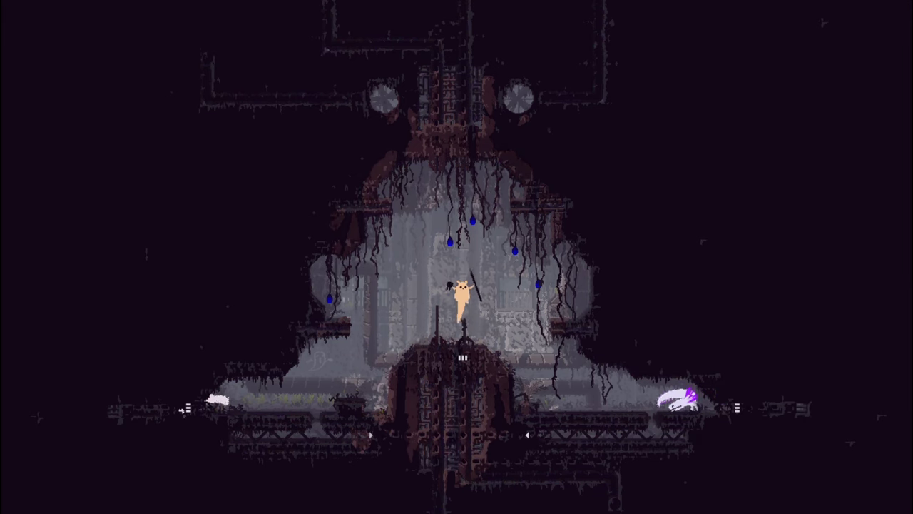
{"action": "key", "text": "Tab"}
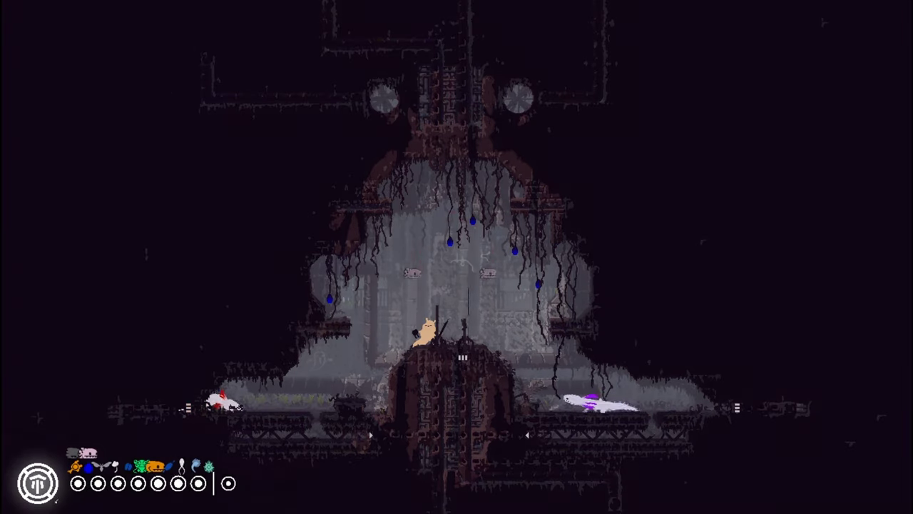
{"action": "key", "text": "Left"}
{"action": "key", "text": "Left"}
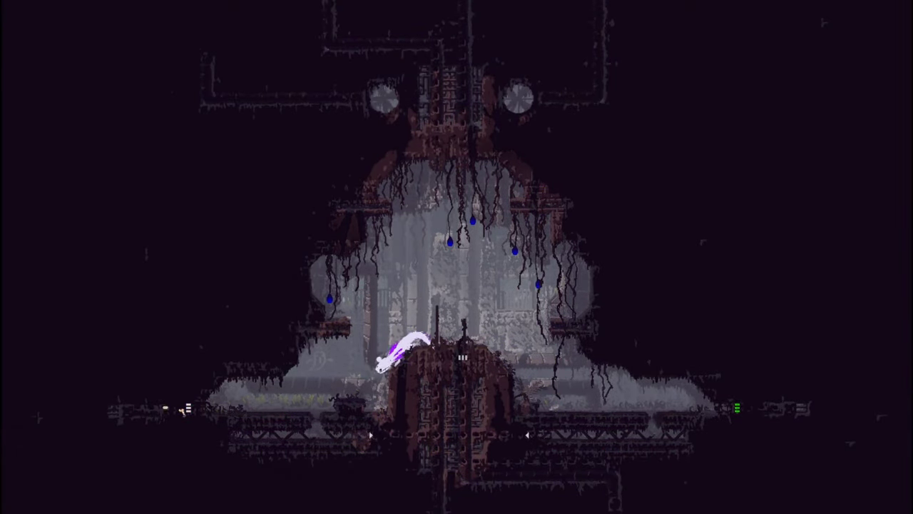
{"action": "key", "text": "Left"}
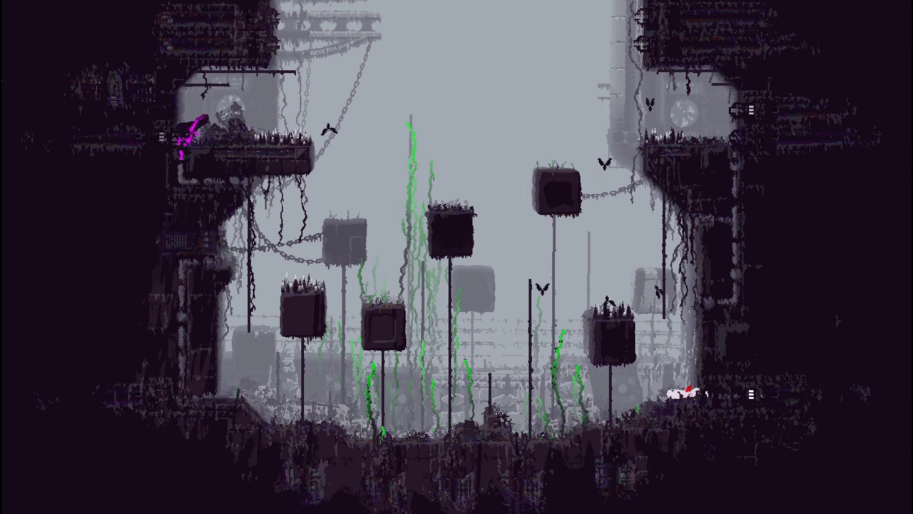
{"action": "key", "text": "Left"}
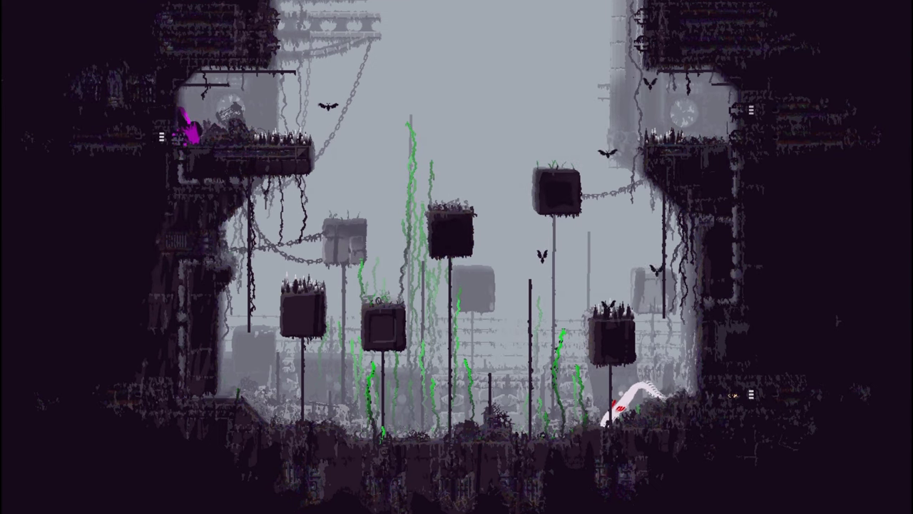
{"action": "key", "text": "Left"}
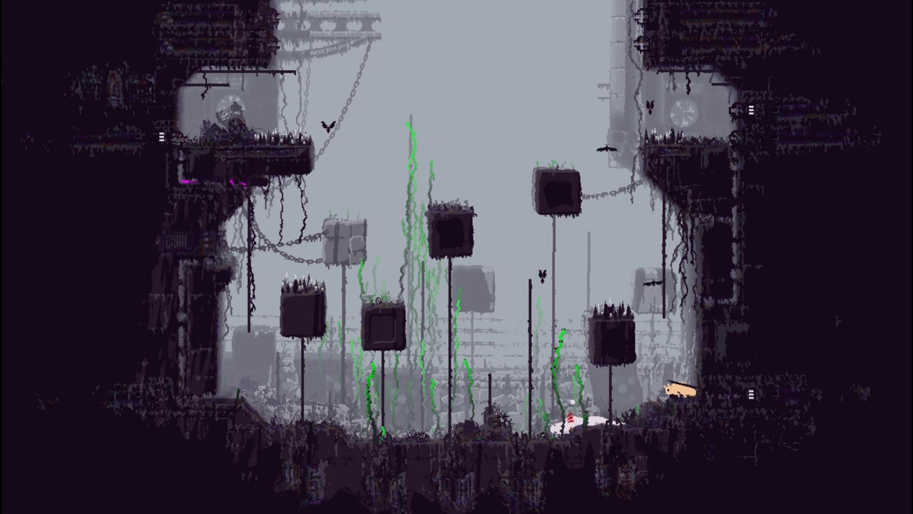
{"action": "key", "text": "Left"}
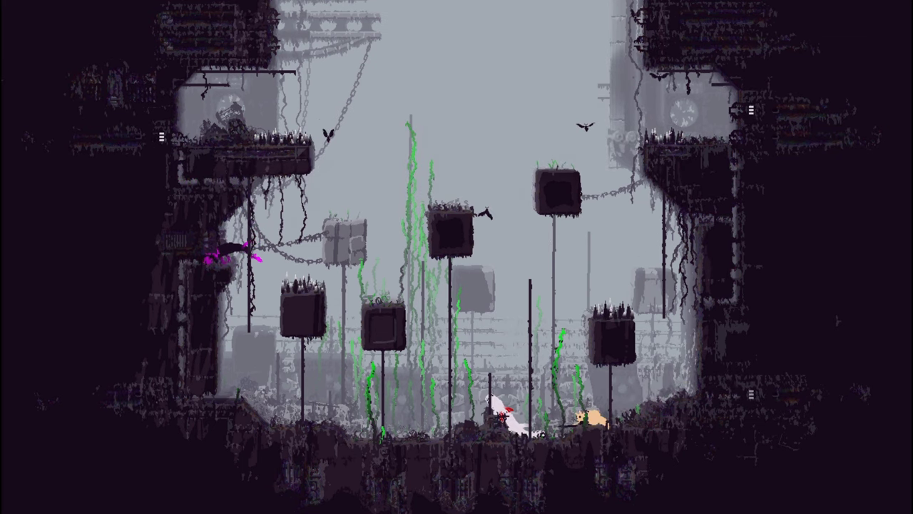
{"action": "key", "text": "Left"}
{"action": "key", "text": "Up"}
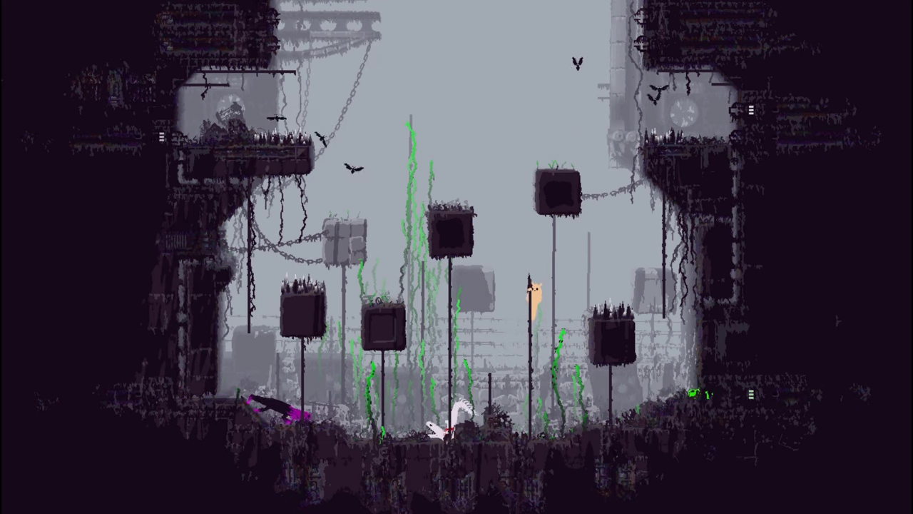
{"action": "key", "text": "Up"}
{"action": "key", "text": "Right"}
{"action": "key", "text": "z"}
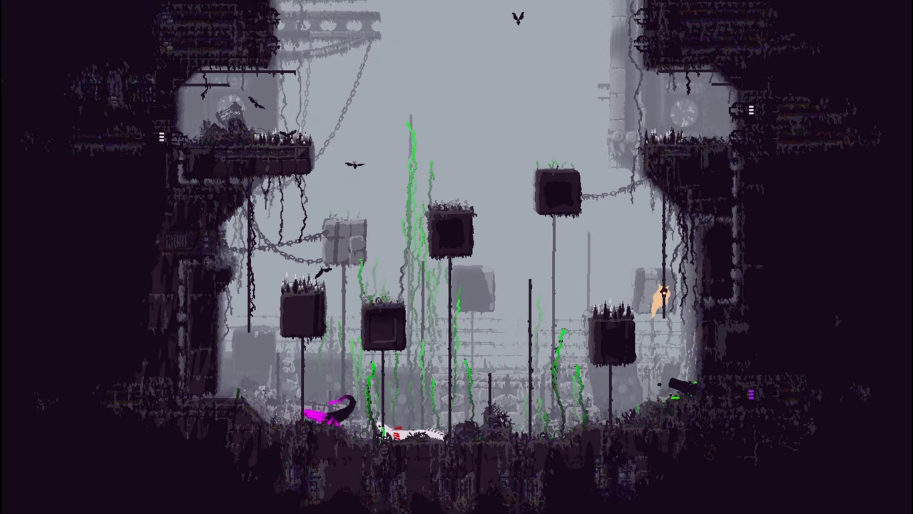
{"action": "key", "text": "Up"}
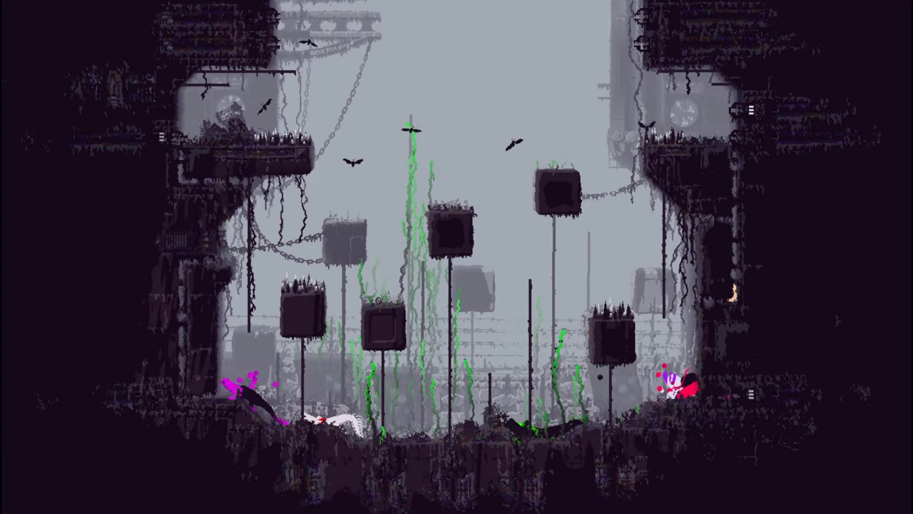
{"action": "key", "text": "Up"}
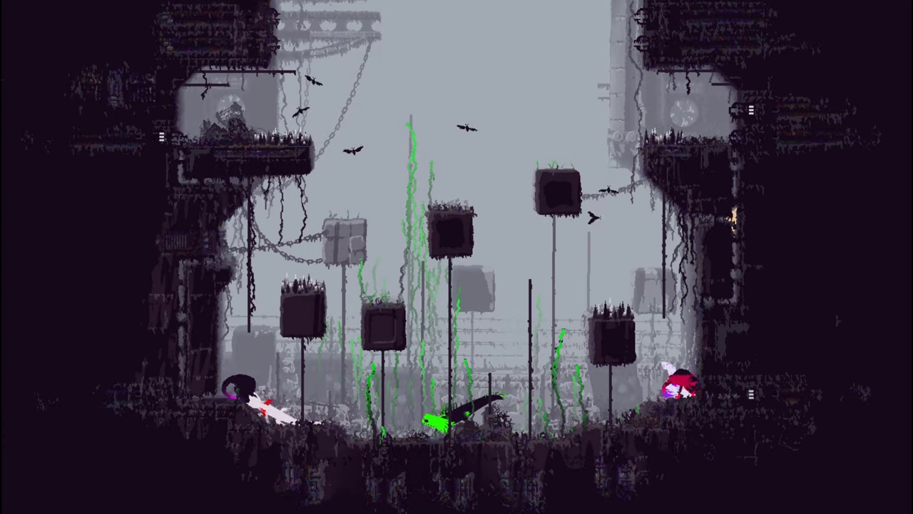
{"action": "key", "text": "Up"}
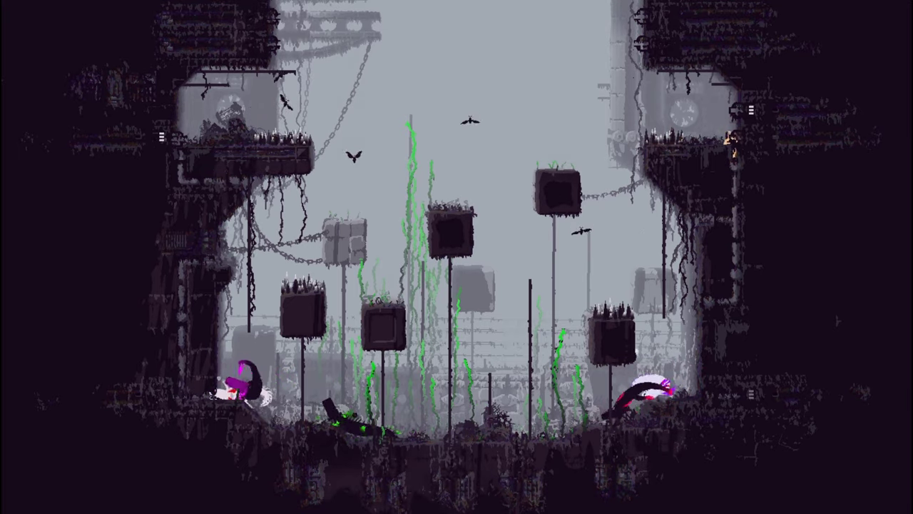
{"action": "key", "text": "Right"}
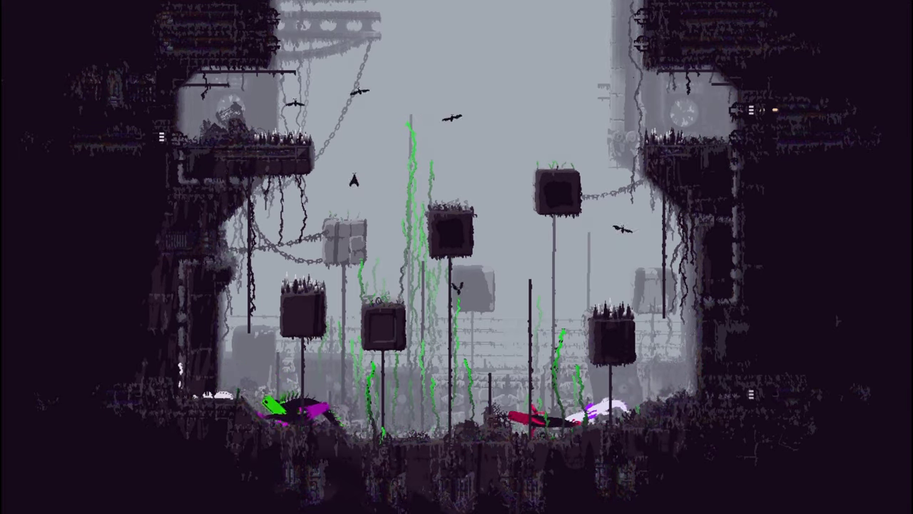